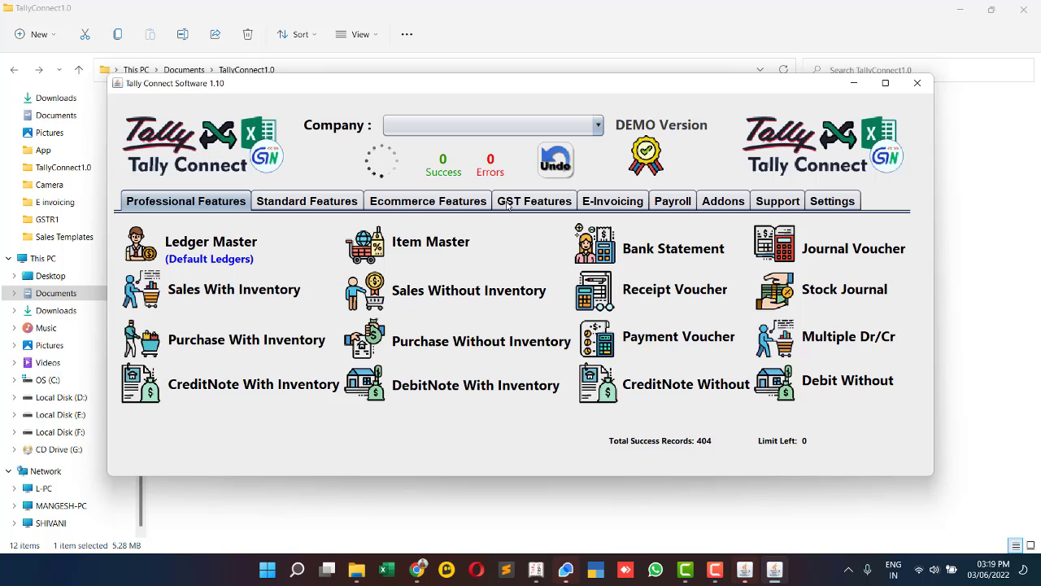
# - Check the GST features in Tally Connect, and open GSTR1 Template.xls from the TallyConnect1.0 GST Features folder
pyautogui.click(508, 204)
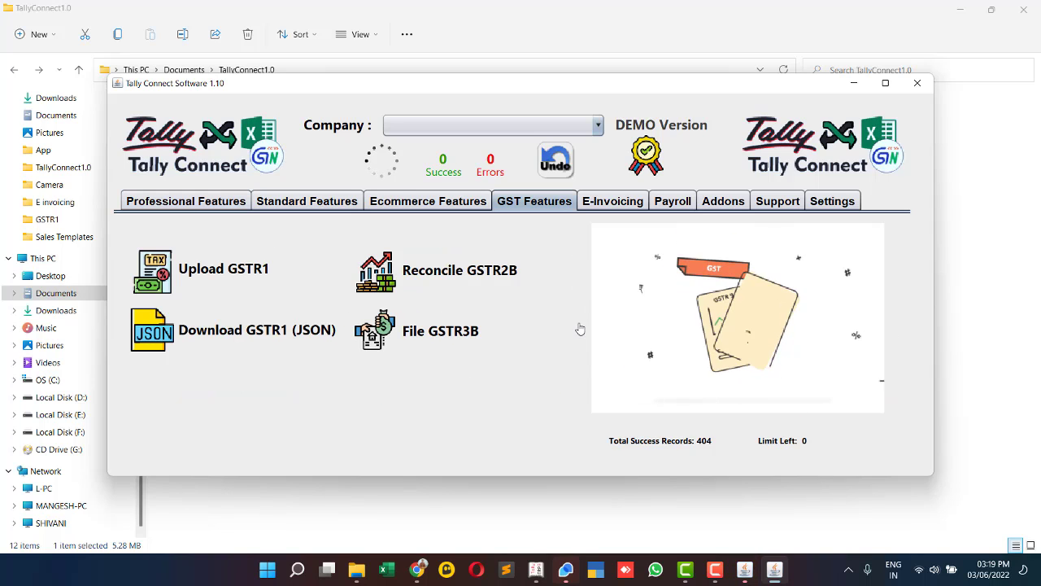
pyautogui.click(860, 84)
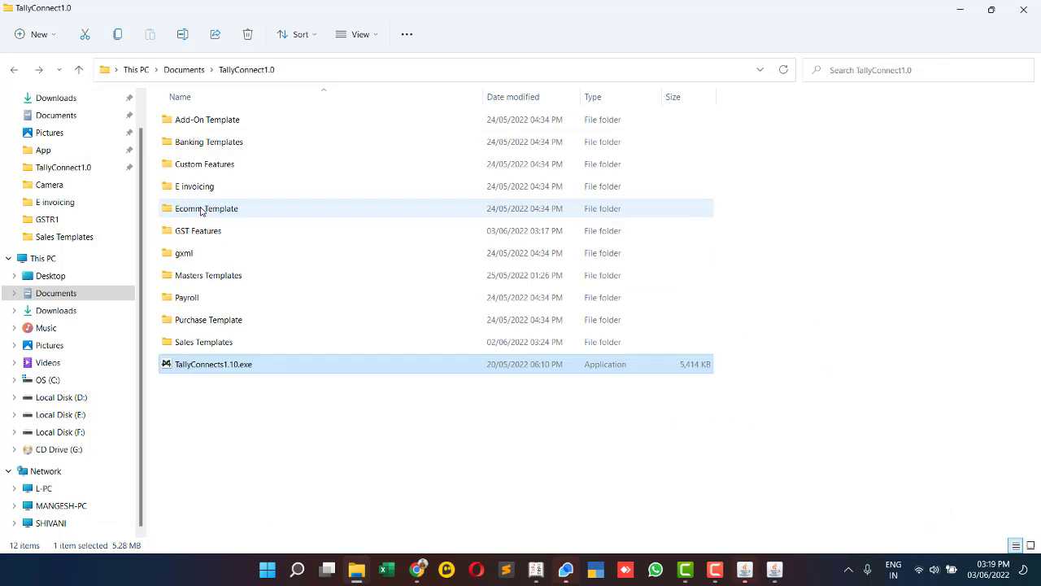
pyautogui.doubleClick(201, 231)
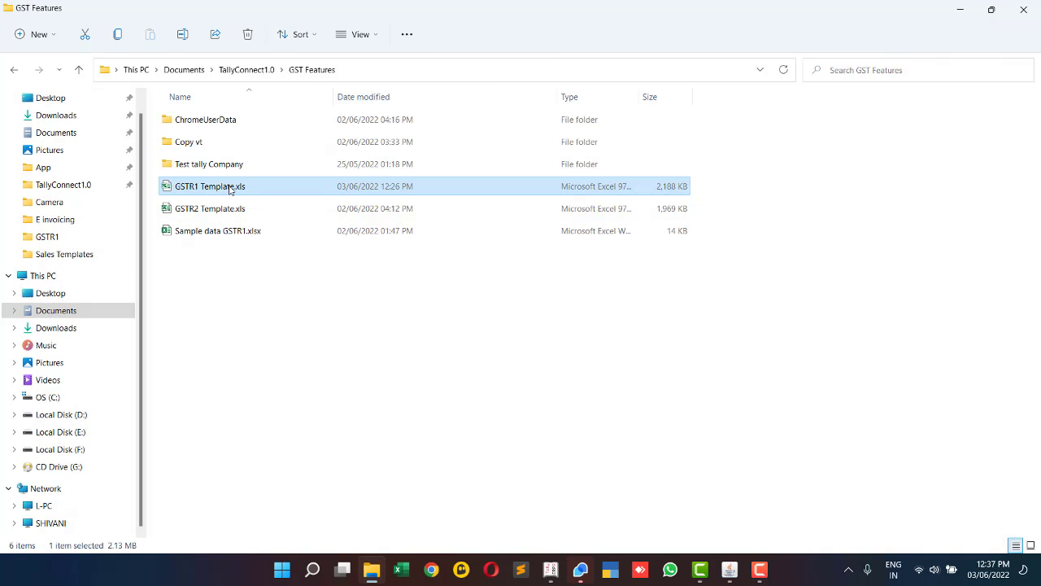
pyautogui.doubleClick(231, 189)
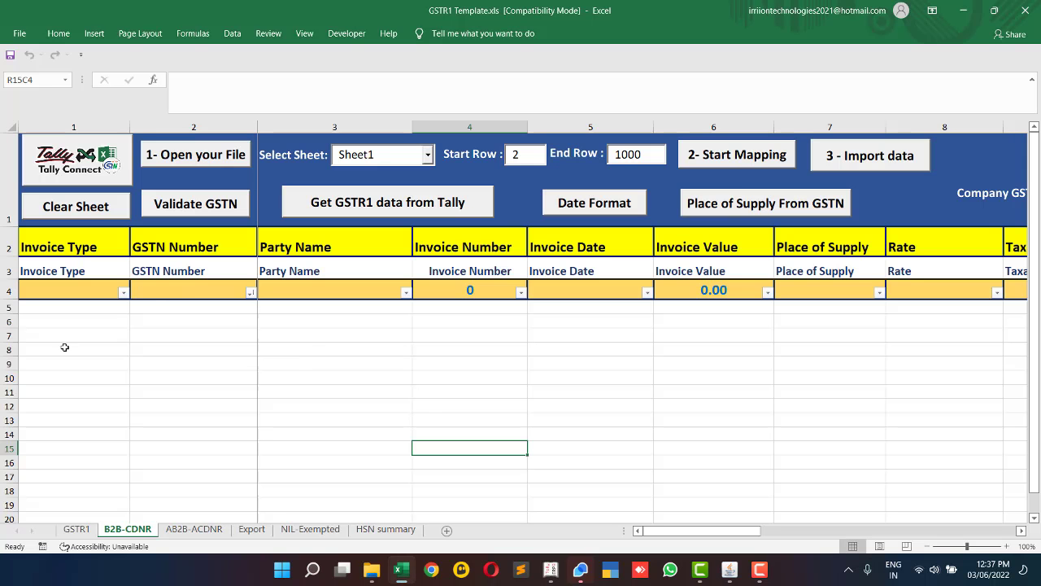
# - Examine the template's GSTR1, AB2B-ACDNR, Export and NIL-Exempted sheets and the Invoice Type and GSTN Number columns of B2B-CDNR
pyautogui.click(75, 529)
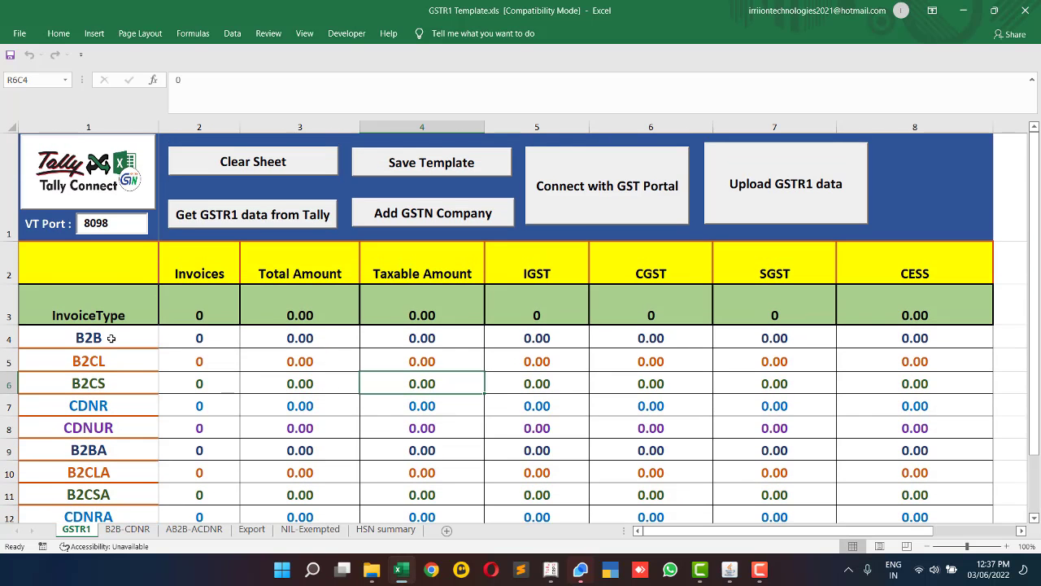
pyautogui.moveTo(123, 339); pyautogui.dragTo(133, 511)
pyautogui.click(135, 529)
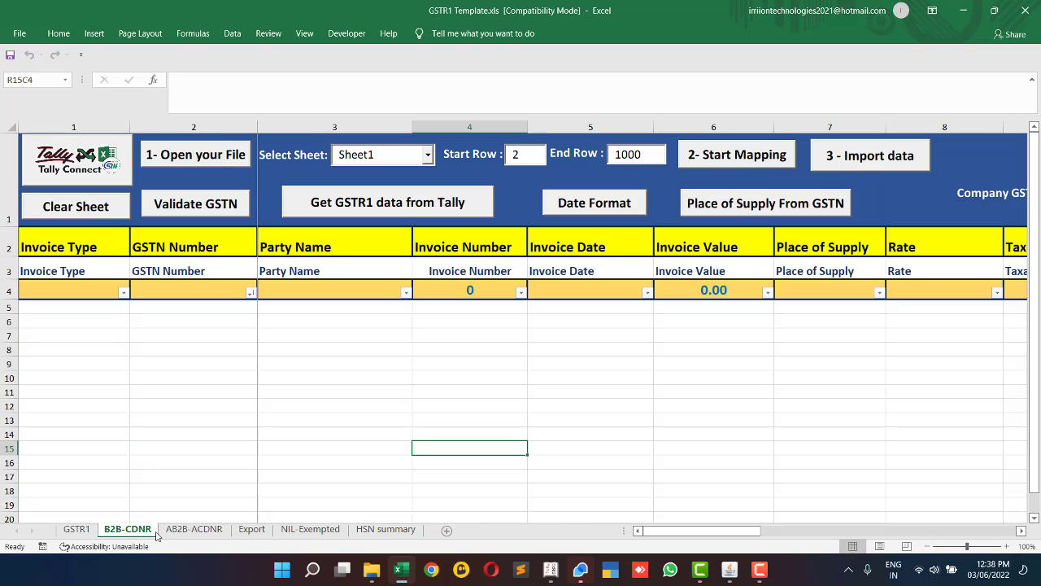
pyautogui.click(195, 531)
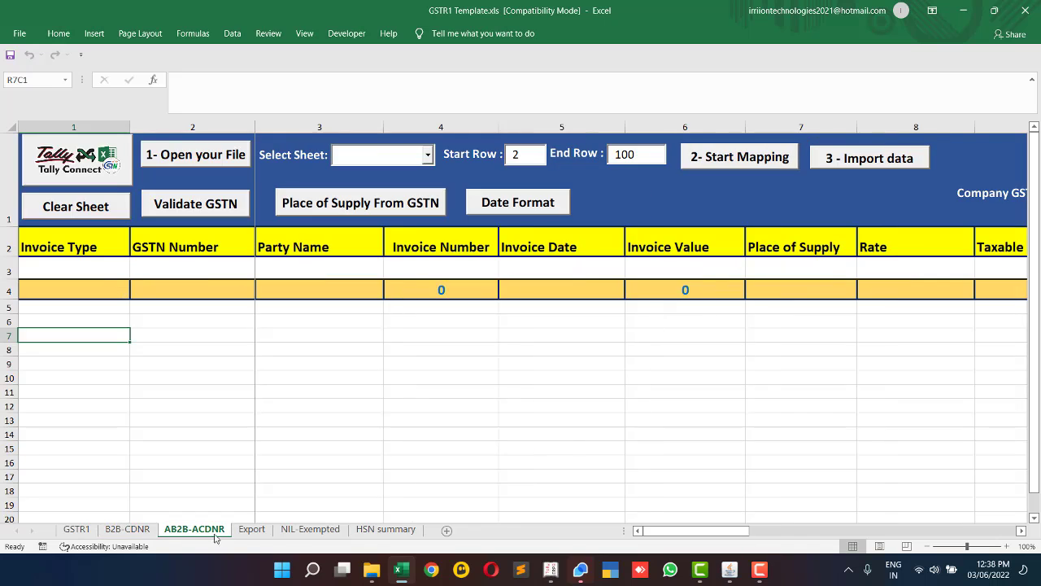
pyautogui.click(253, 530)
pyautogui.click(286, 530)
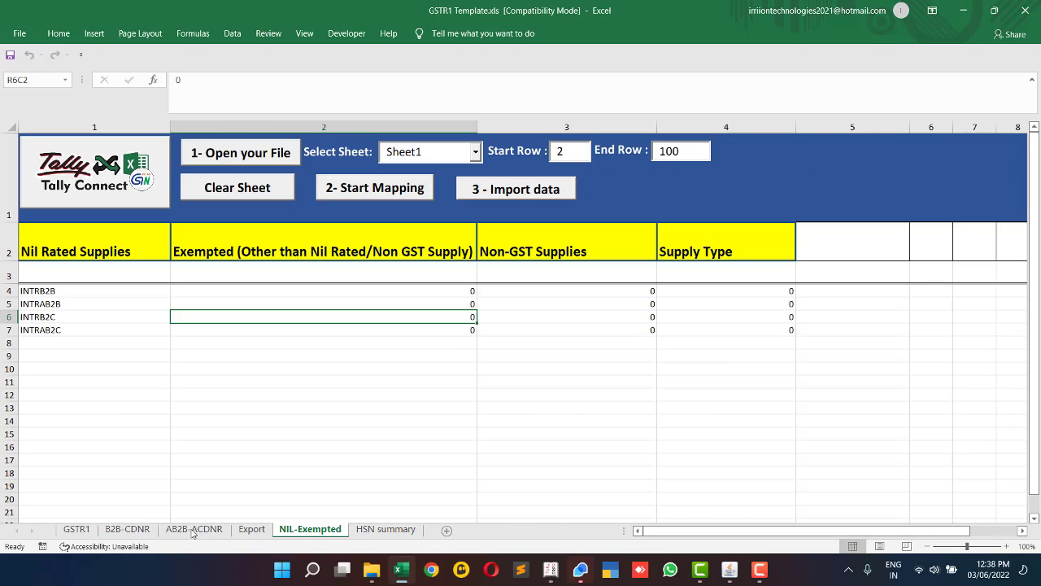
pyautogui.click(122, 530)
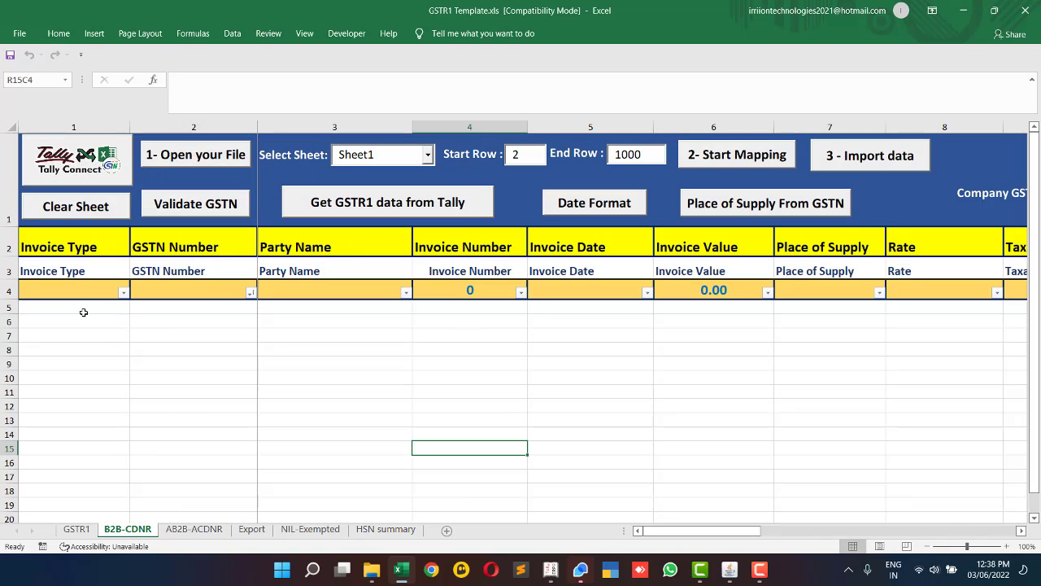
pyautogui.moveTo(85, 310); pyautogui.dragTo(87, 464)
pyautogui.moveTo(167, 313); pyautogui.dragTo(162, 484)
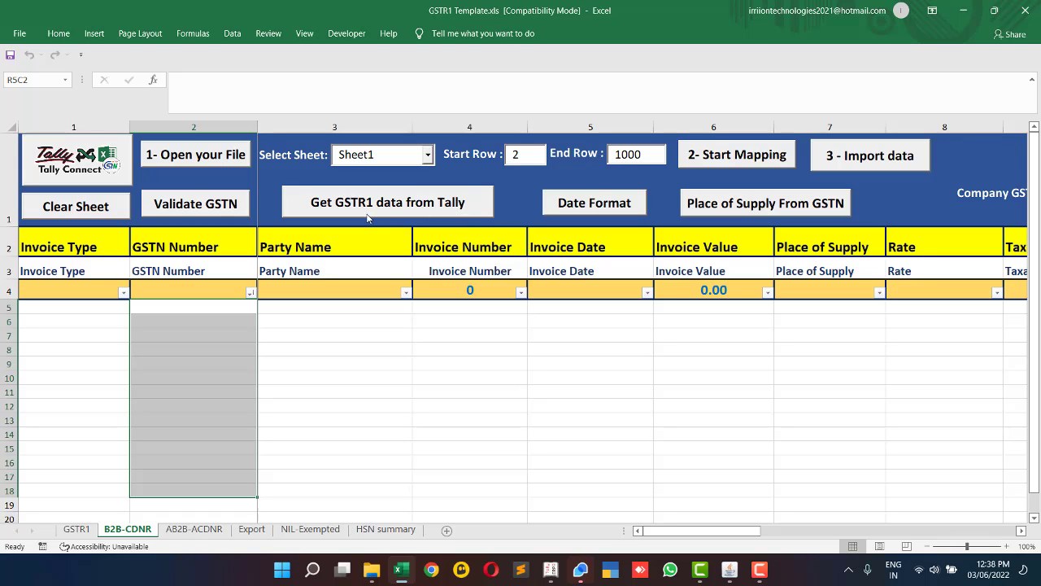
# - Open Sample data GSTR1.xlsx from the GST Features folder as the source file for the B2B-CDNR sheet
pyautogui.click(214, 155)
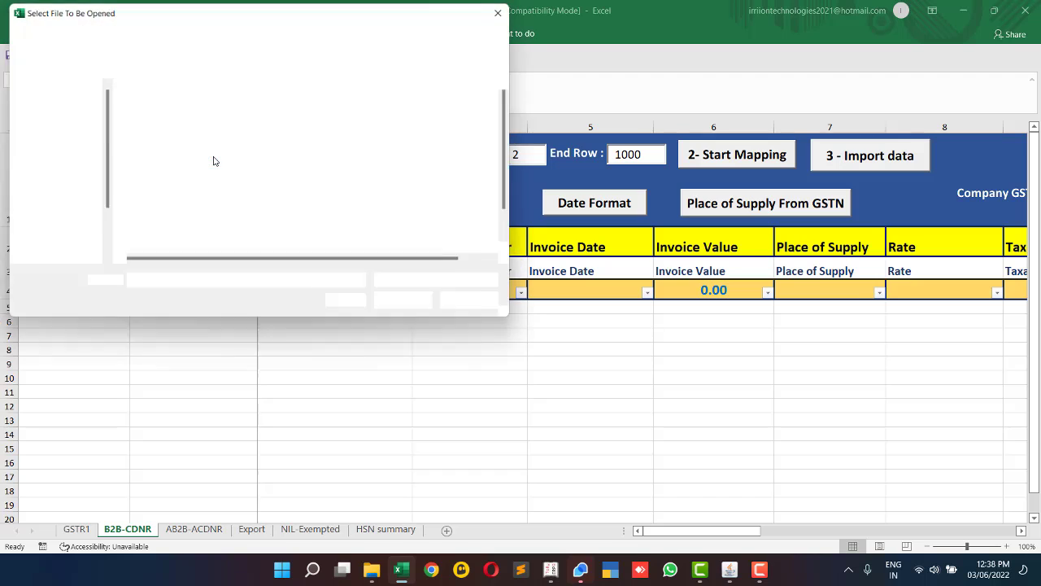
pyautogui.write('C:\\Users\\Asus\\Documents\\TallyConnect1.0\\GST Features')
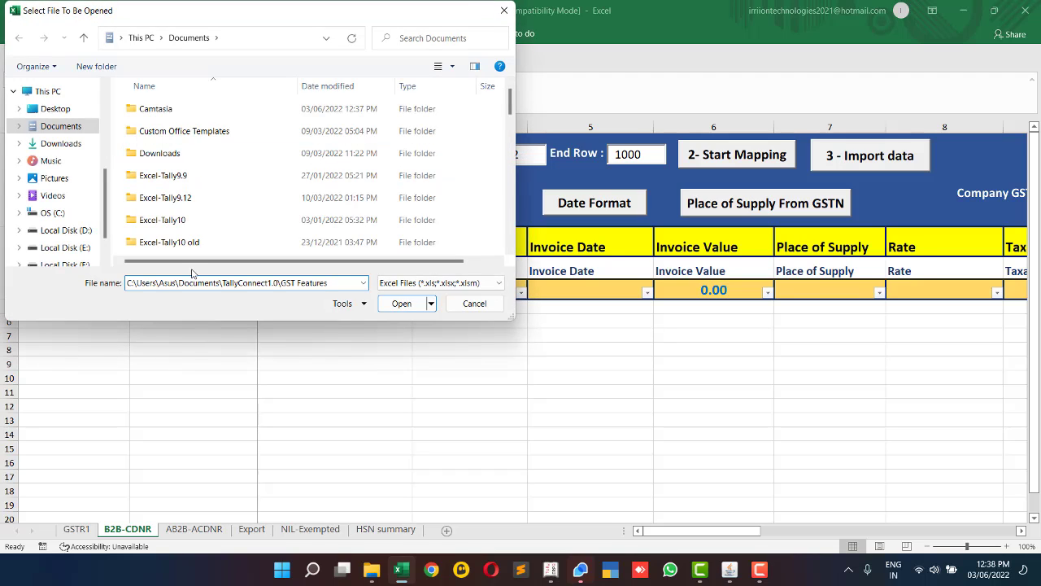
pyautogui.press('Return')
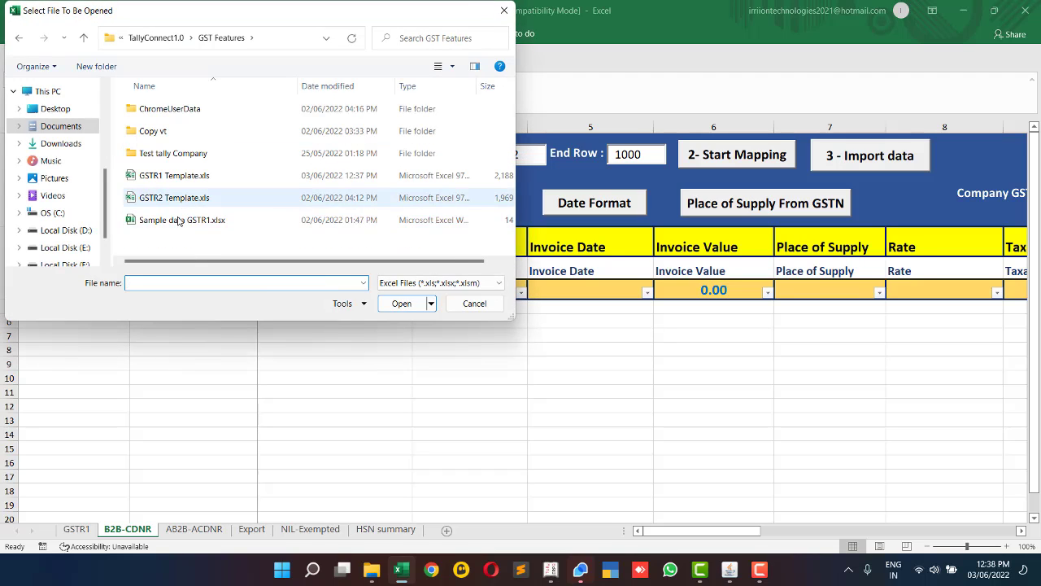
pyautogui.doubleClick(179, 221)
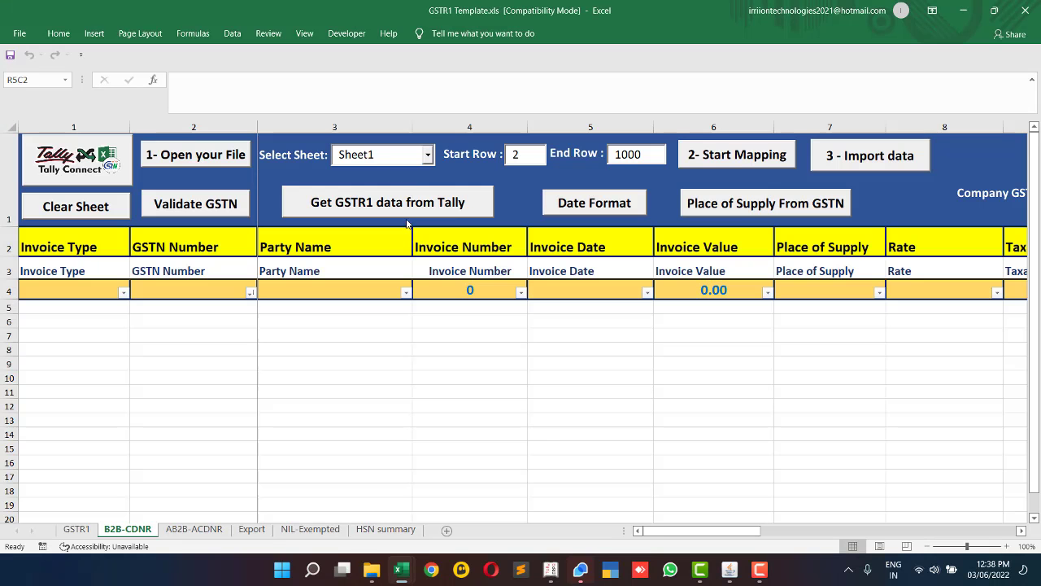
# - Look up the last invoice row in the sample workbook, and set the template's import to Sheet1 with end row 36
pyautogui.moveTo(401, 569)
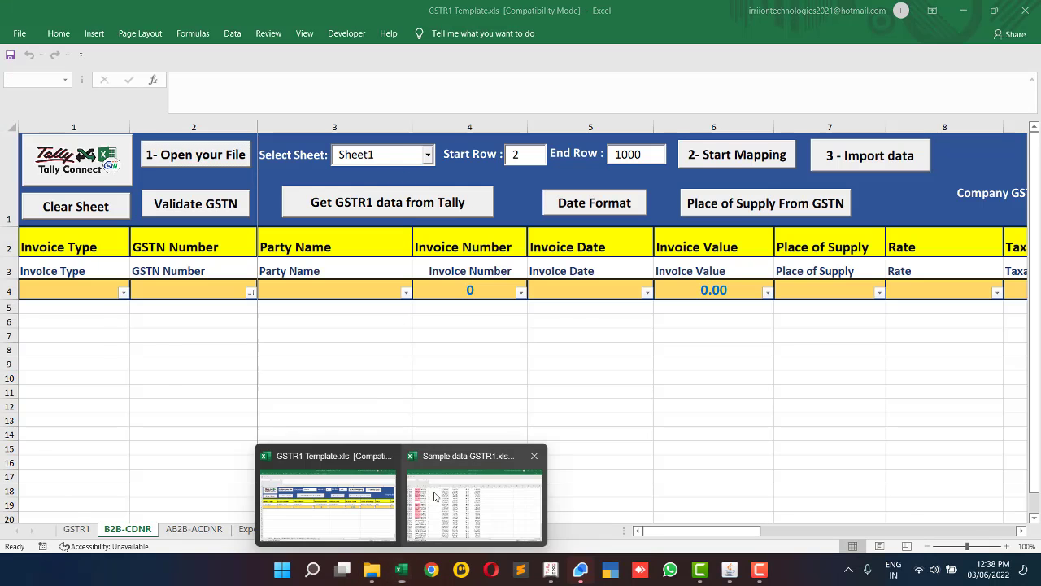
pyautogui.click(434, 496)
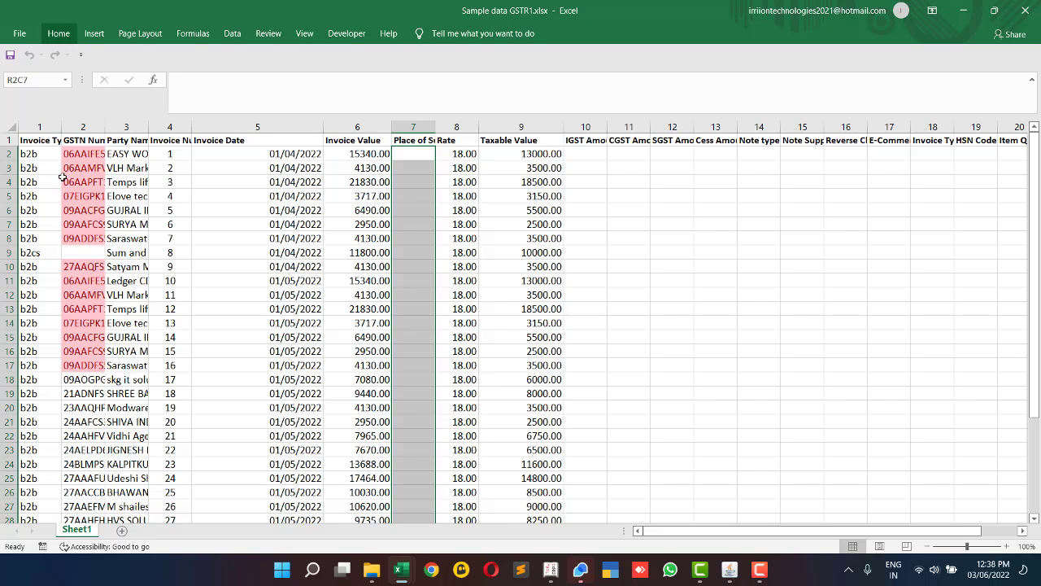
pyautogui.click(37, 156)
pyautogui.scroll(-6, 34, 344)
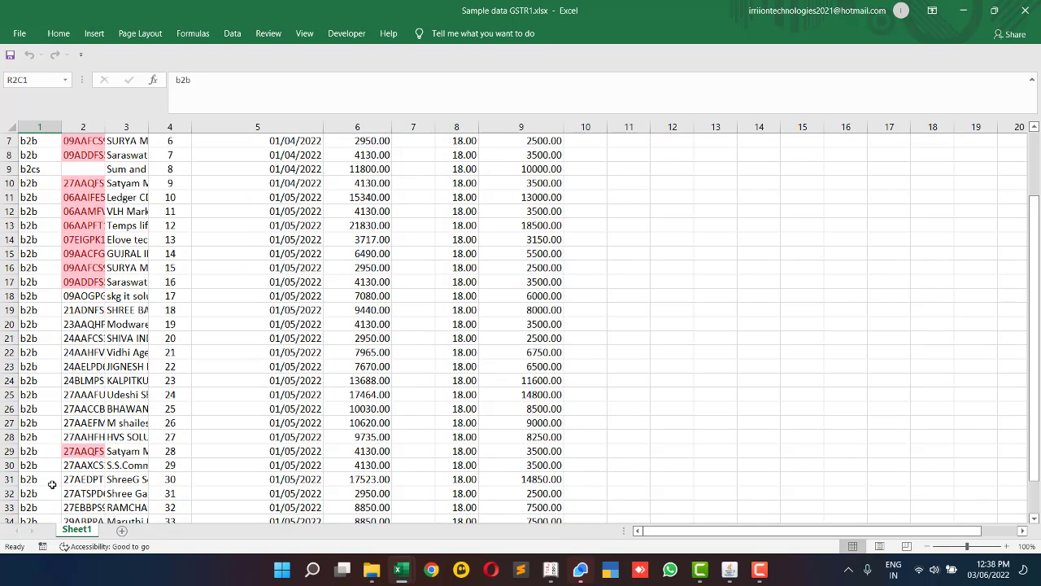
pyautogui.click(31, 380)
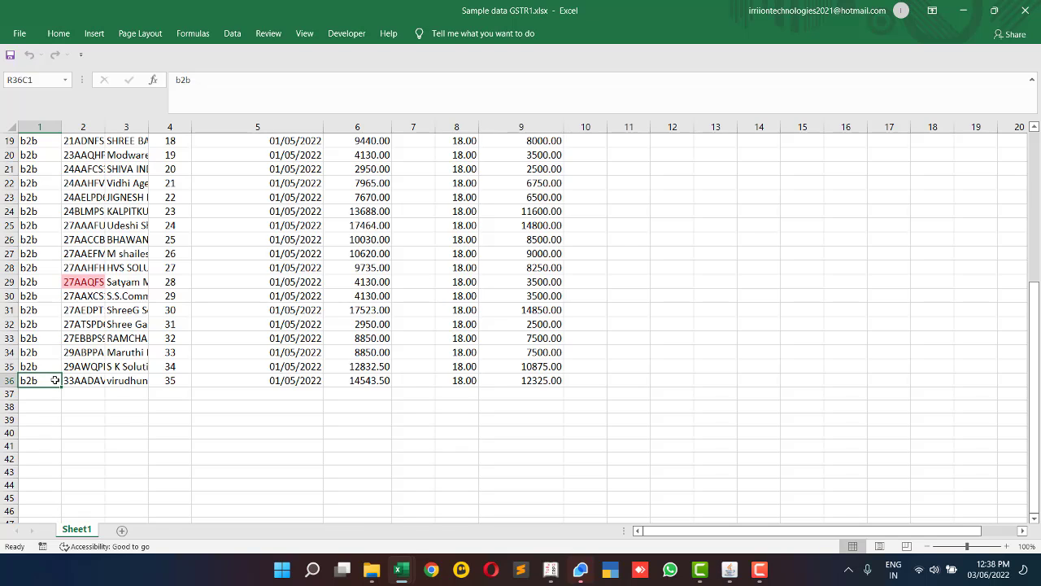
pyautogui.hotkey('alt', 'Tab')
pyautogui.click(411, 163)
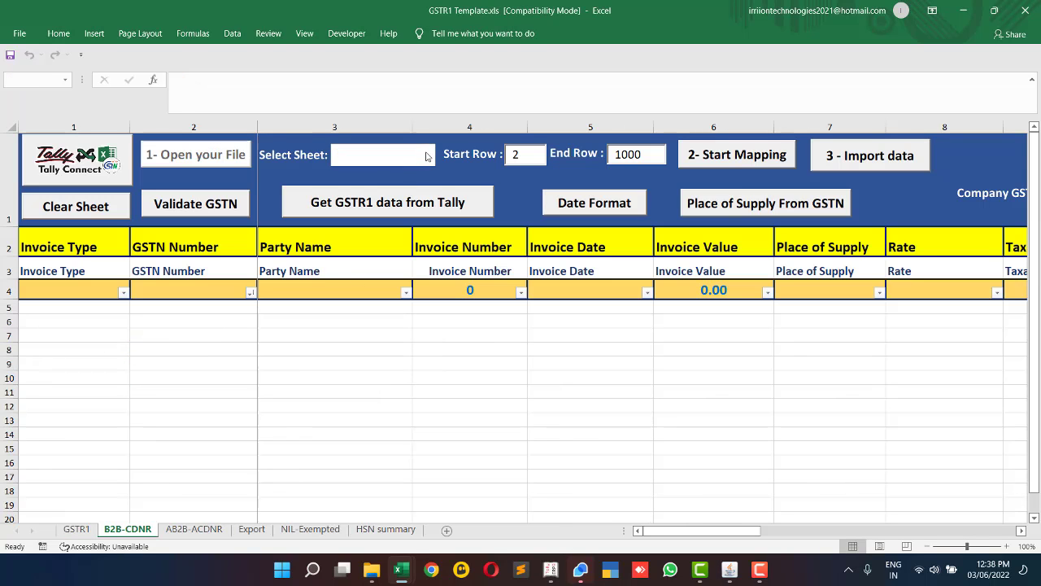
pyautogui.click(400, 176)
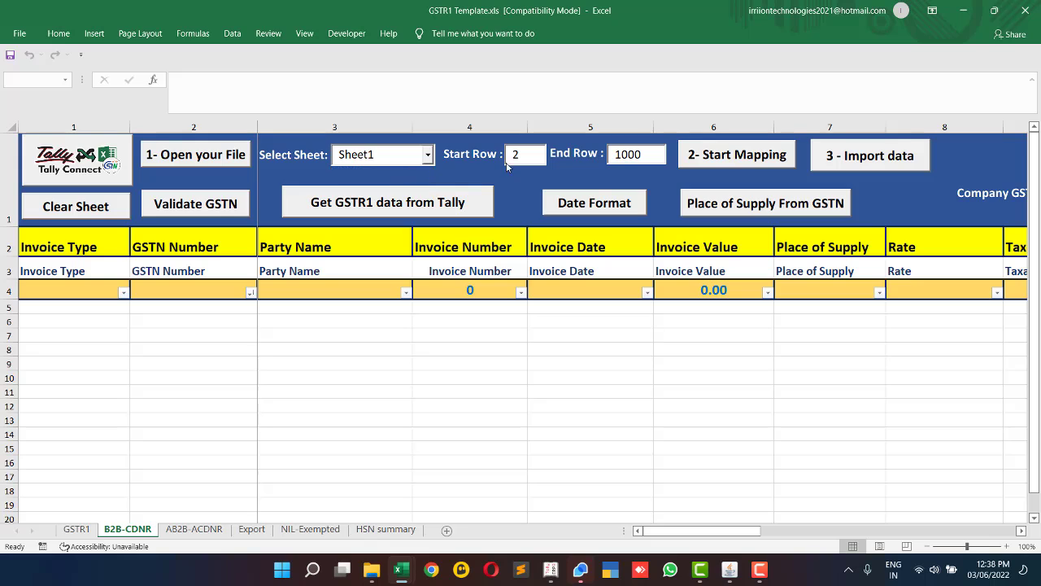
pyautogui.moveTo(525, 156); pyautogui.dragTo(491, 157)
pyautogui.moveTo(645, 154); pyautogui.dragTo(607, 156)
pyautogui.write('36')
# - Start the column mapping and map the Invoice Type column to the source's Invoice Type field
pyautogui.click(728, 159)
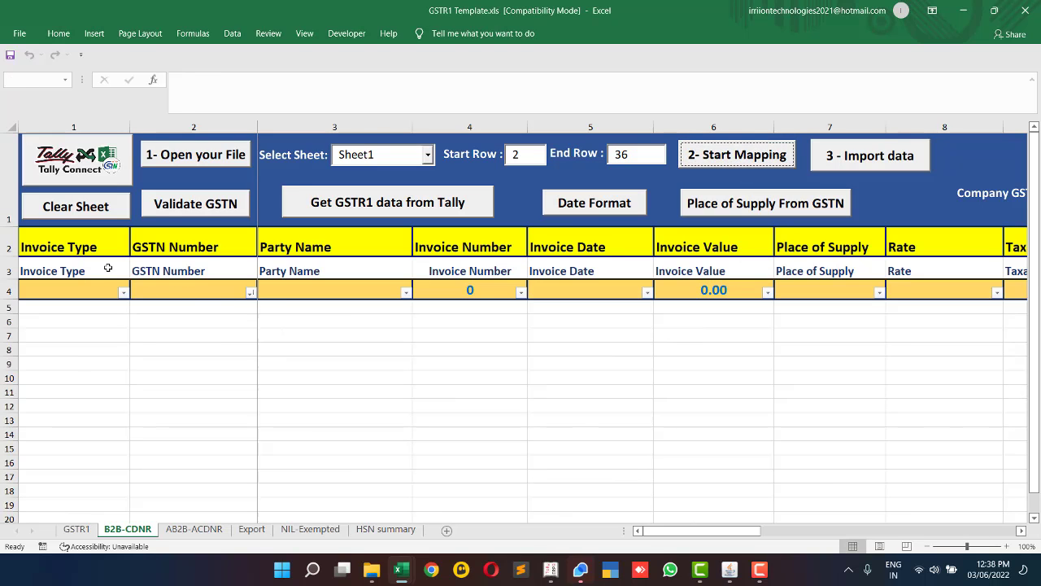
pyautogui.click(107, 268)
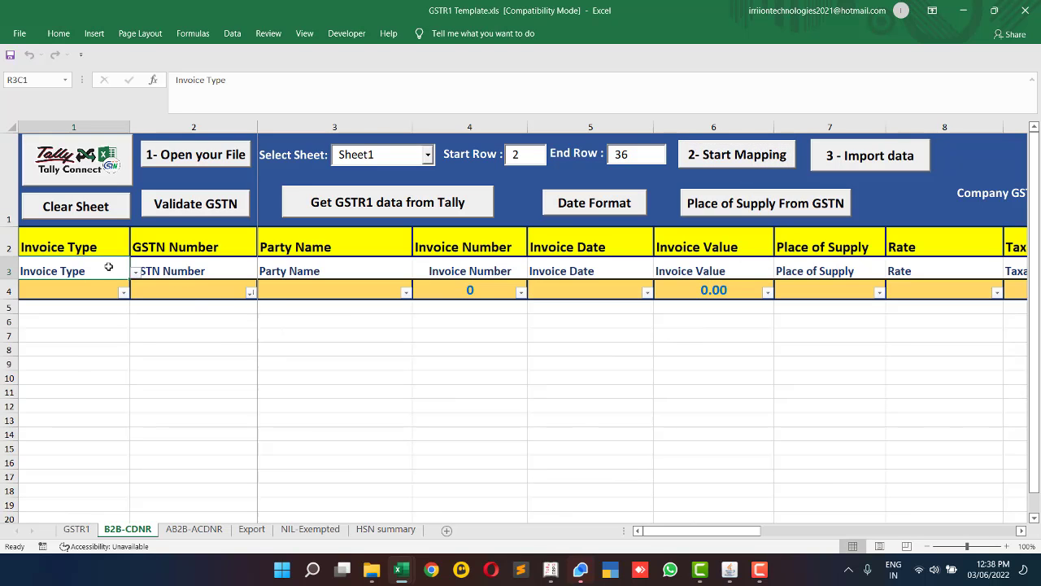
pyautogui.click(135, 273)
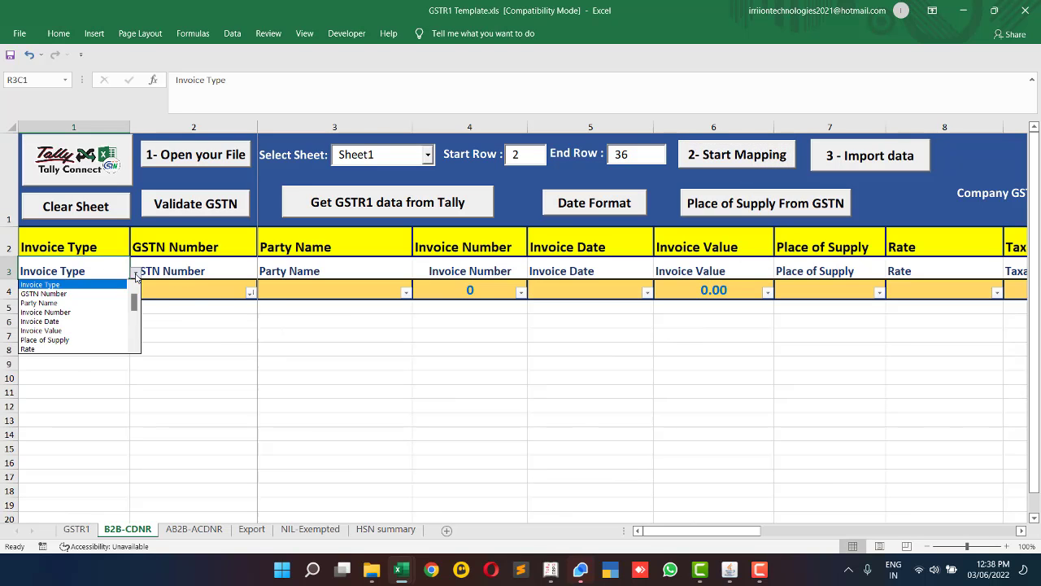
pyautogui.click(85, 286)
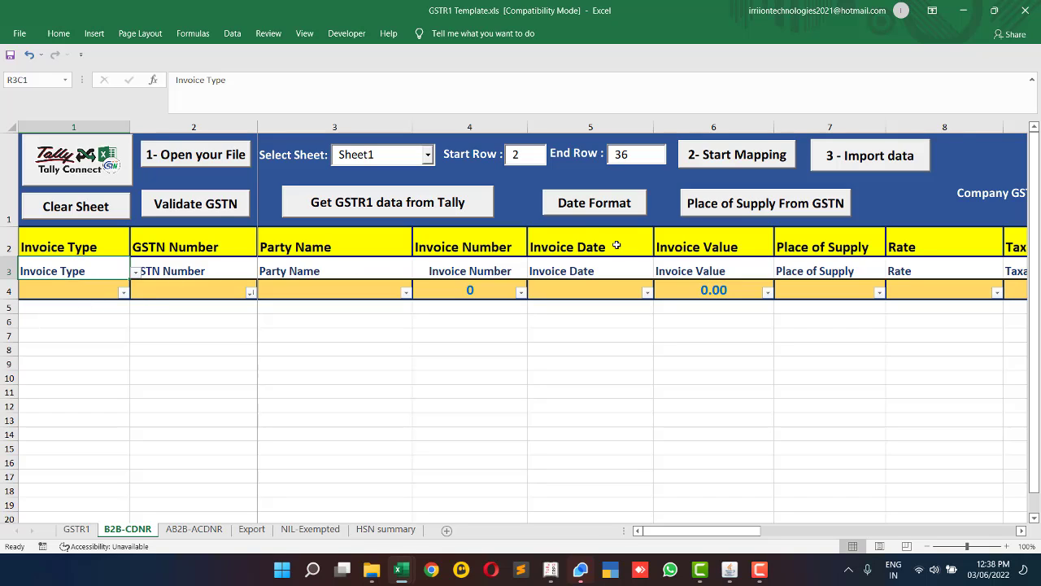
# - Import the mapped invoice data into the B2B-CDNR sheet and validate the GSTN numbers
pyautogui.click(870, 158)
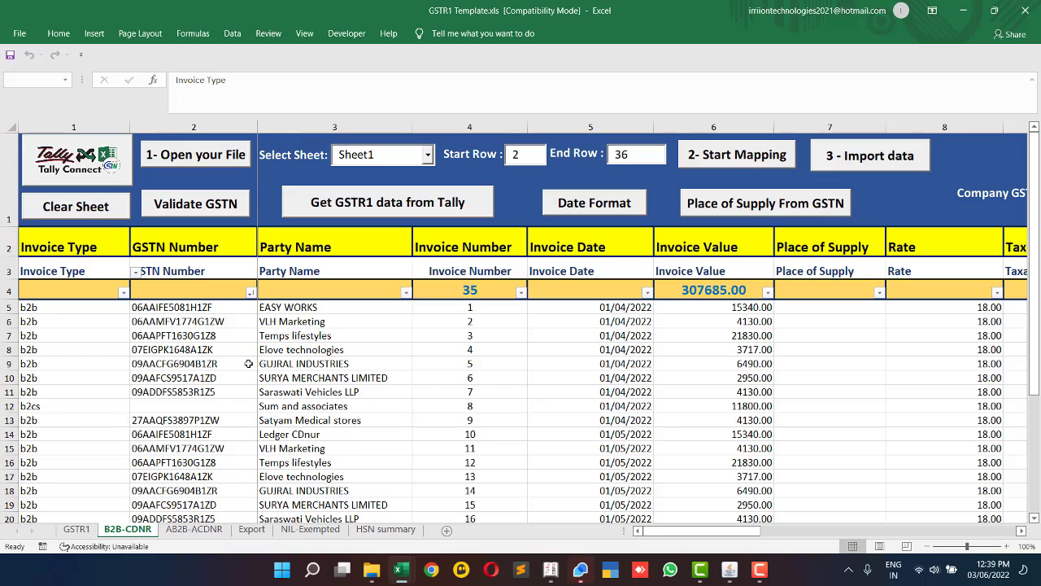
pyautogui.doubleClick(227, 337)
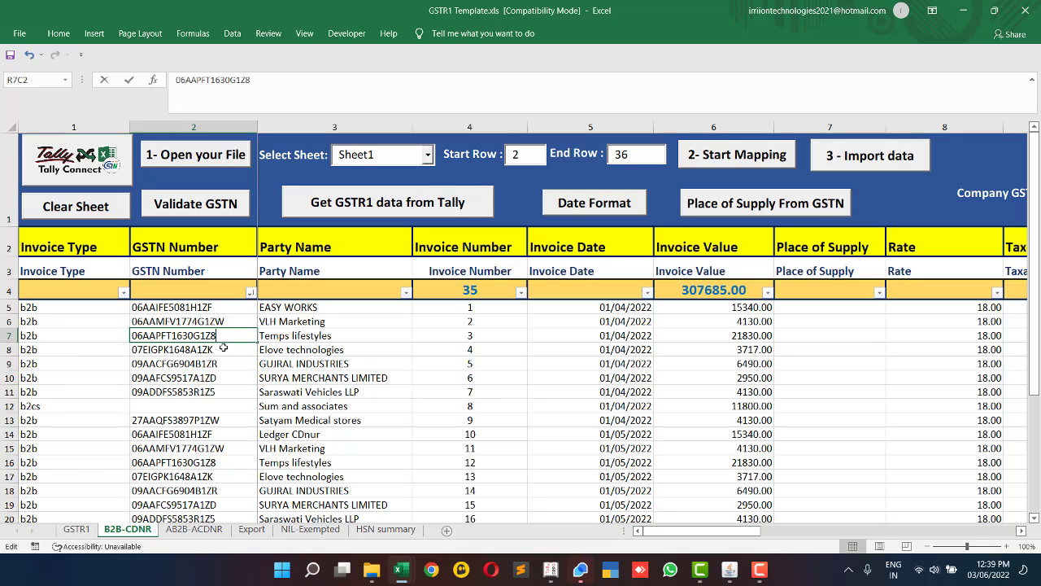
pyautogui.click(210, 208)
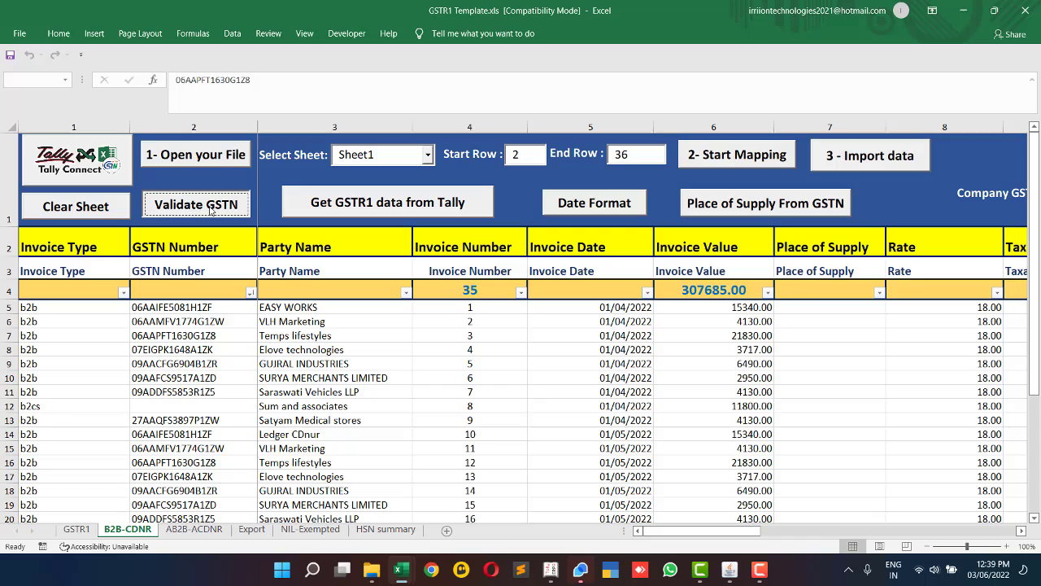
# - Append an extra 1 to the GSTN number in row 8 and run the GSTN validation on the altered number
pyautogui.doubleClick(227, 350)
pyautogui.click(223, 392)
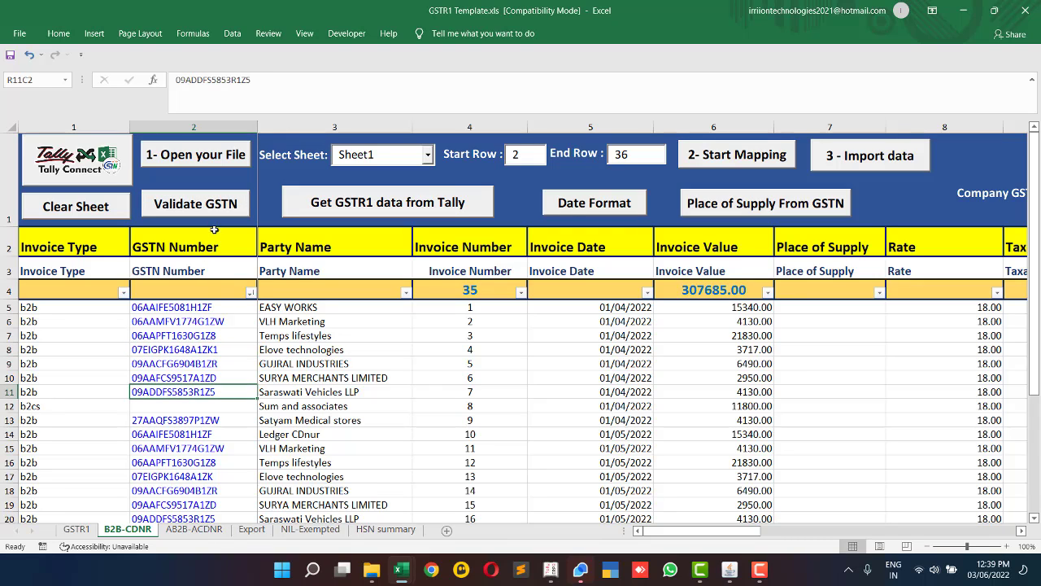
pyautogui.click(213, 209)
pyautogui.click(179, 350)
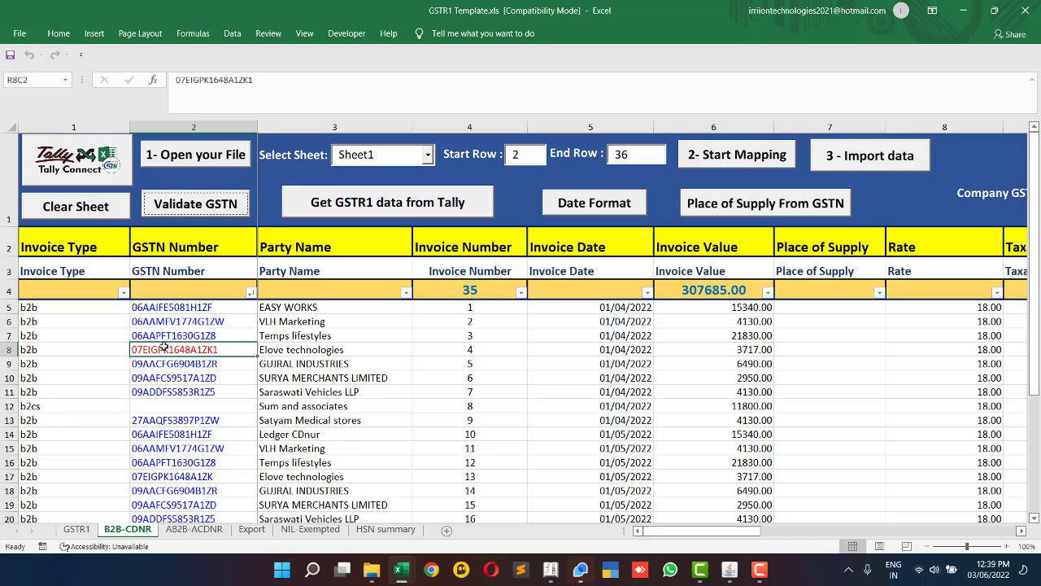
# - Remove the extra trailing digit from the GSTN number in row 8 and validate the GSTN numbers again
pyautogui.doubleClick(225, 351)
pyautogui.press('BackSpace')
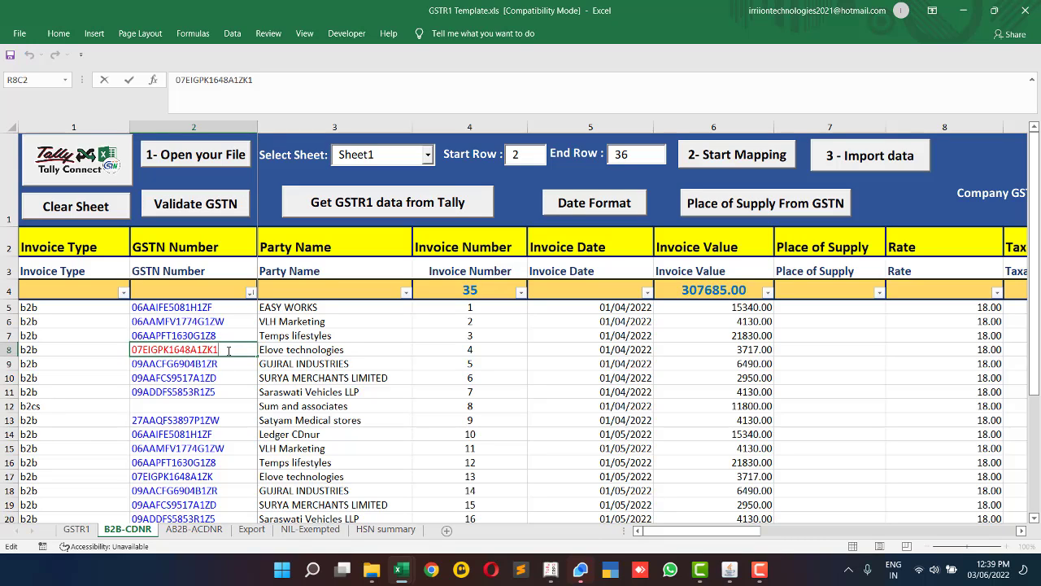
pyautogui.click(199, 208)
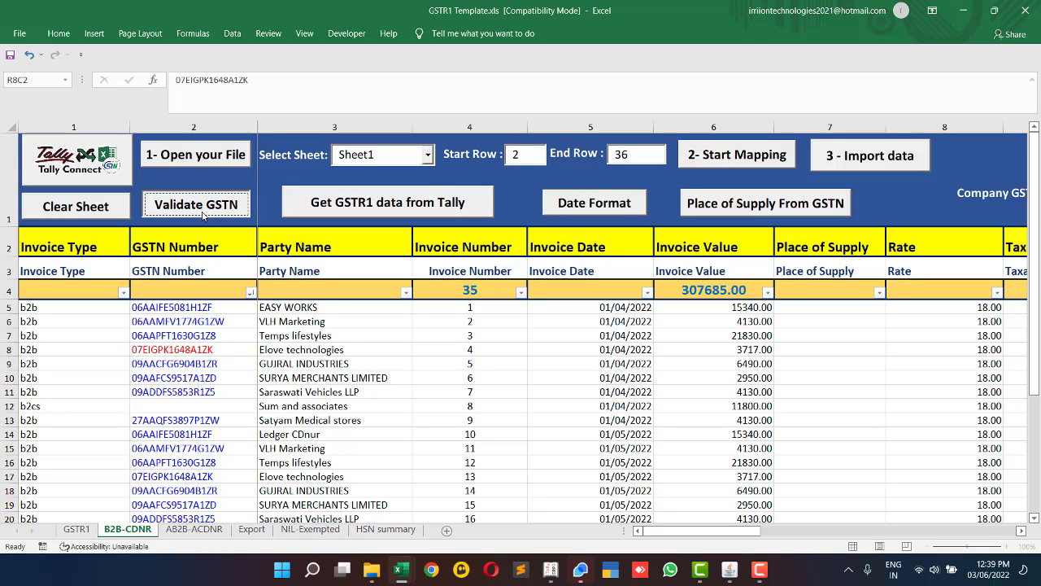
# - Apply the date format to the invoice dates and fill the Place of Supply column from the GSTN numbers
pyautogui.moveTo(600, 307); pyautogui.dragTo(618, 448)
pyautogui.click(612, 210)
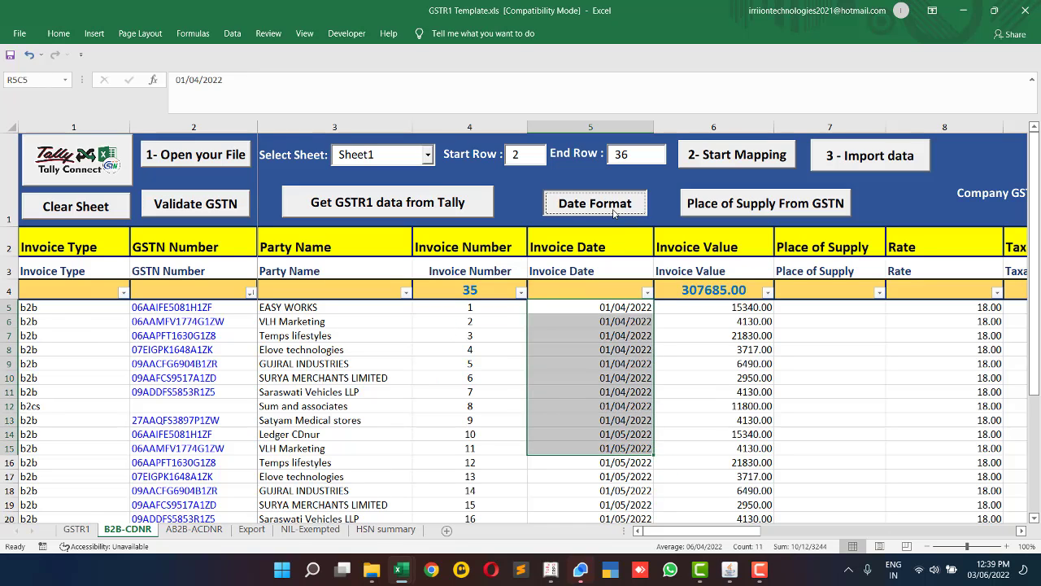
pyautogui.click(714, 335)
pyautogui.press('Right')
pyautogui.press('Right')
pyautogui.press('Right')
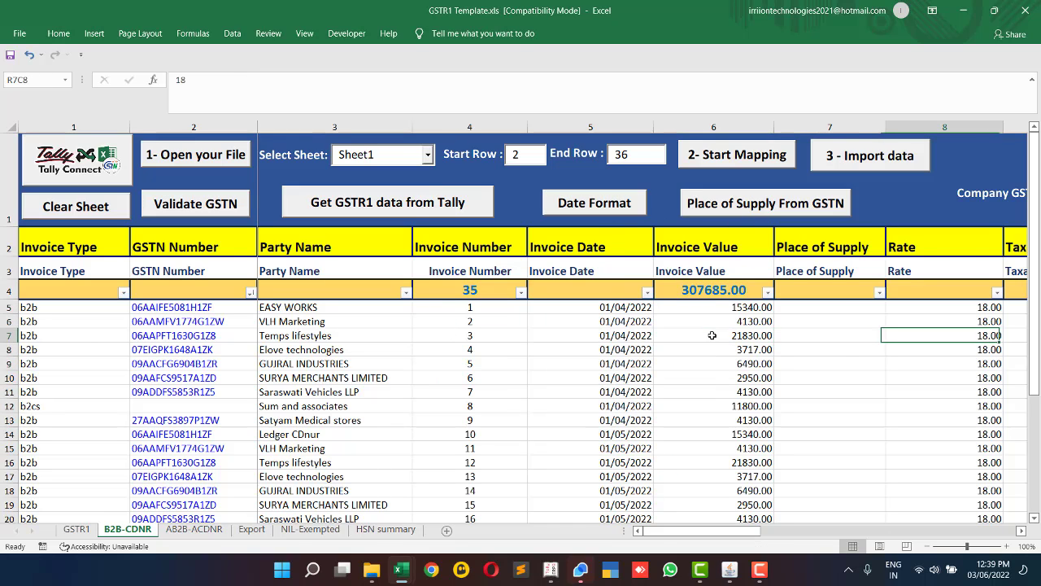
pyautogui.moveTo(676, 319); pyautogui.dragTo(675, 462)
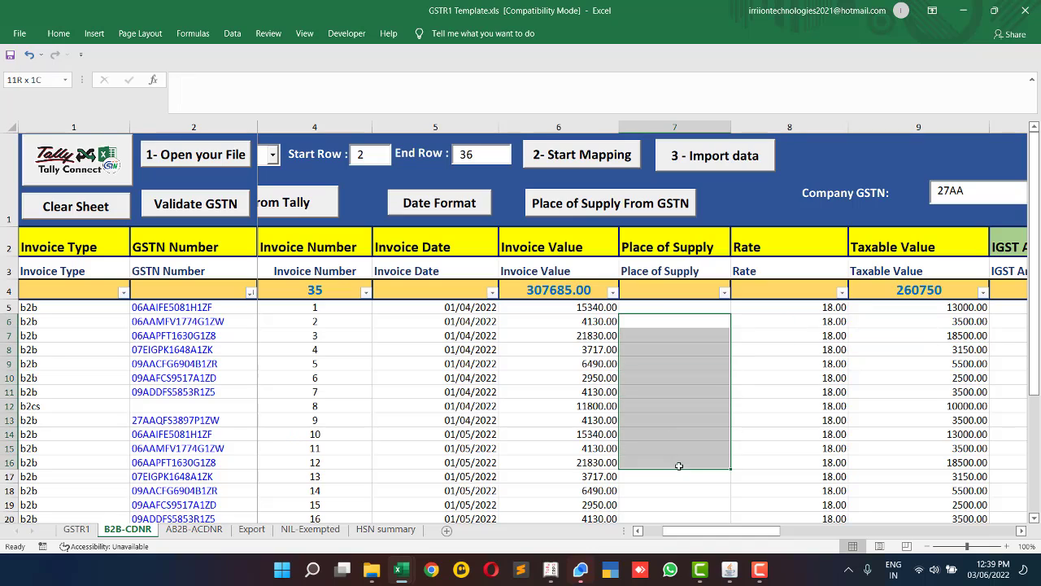
pyautogui.click(621, 205)
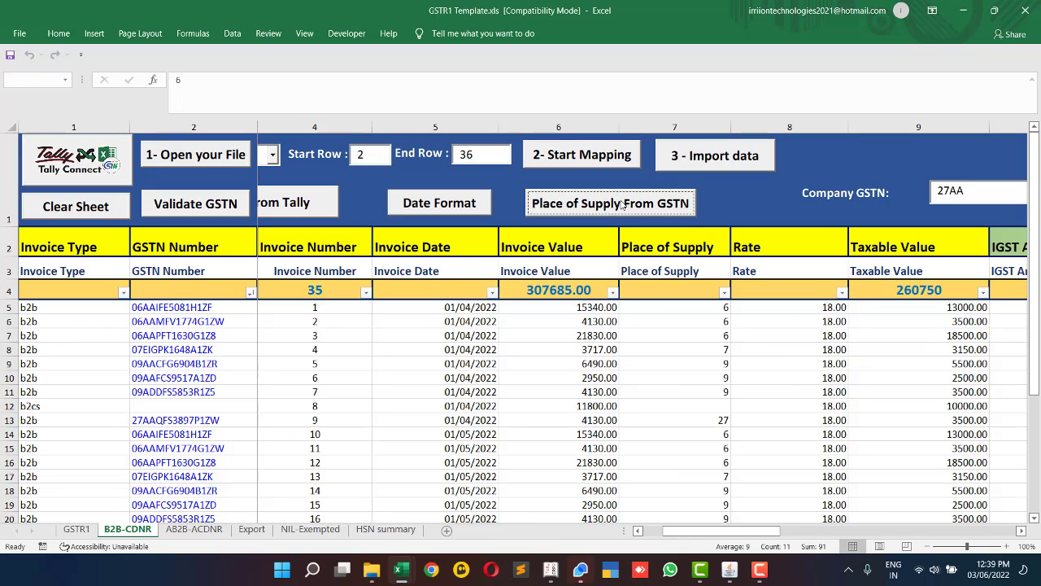
# - Calculate the GST values for the imported invoices in the B2B-CDNR sheet
pyautogui.moveTo(691, 306); pyautogui.dragTo(674, 462)
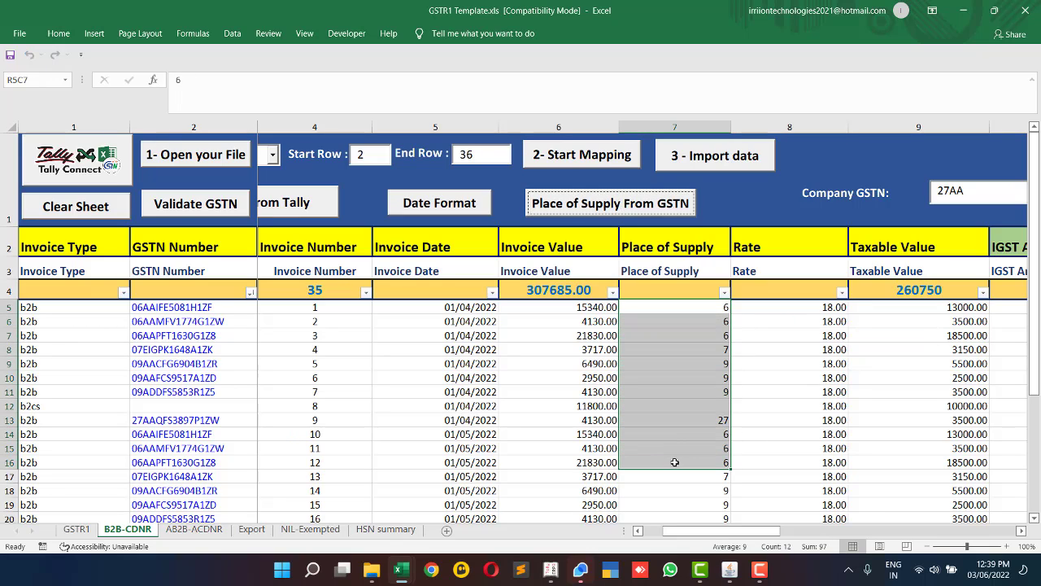
pyautogui.click(756, 395)
pyautogui.press('Right')
pyautogui.press('Right')
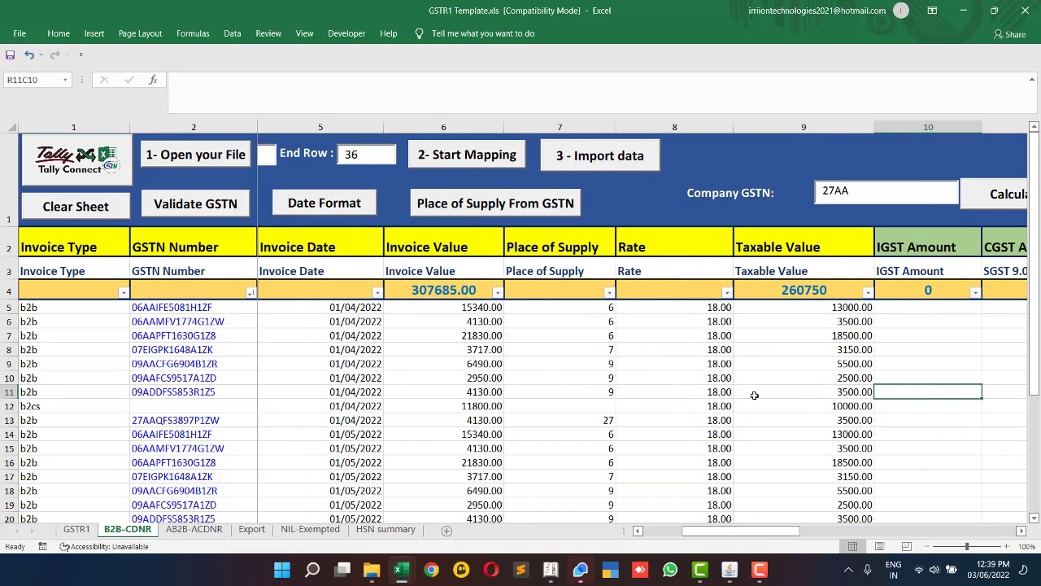
pyautogui.hscroll(3, 754, 396)
pyautogui.moveTo(570, 321); pyautogui.dragTo(846, 489)
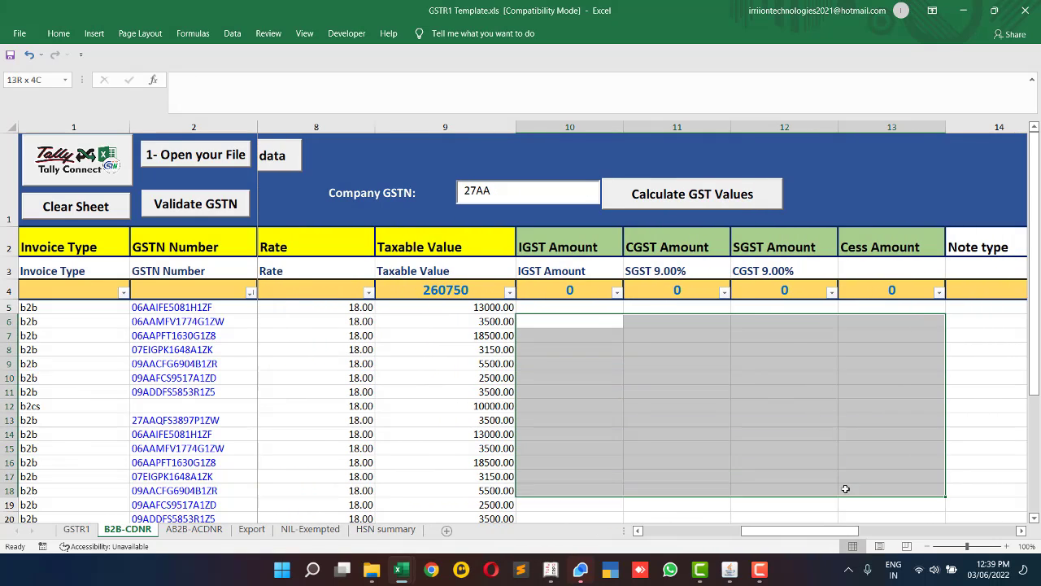
pyautogui.click(672, 195)
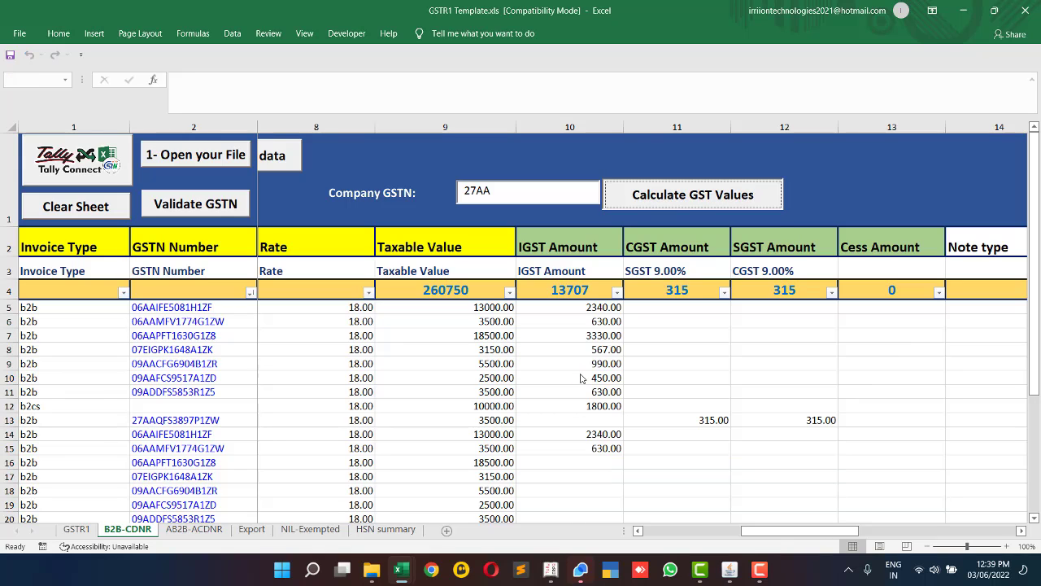
# - Examine the calculated IGST, CGST and SGST amounts against the party, invoice and place of supply columns in B2B-CDNR
pyautogui.scroll(-2, 575, 367)
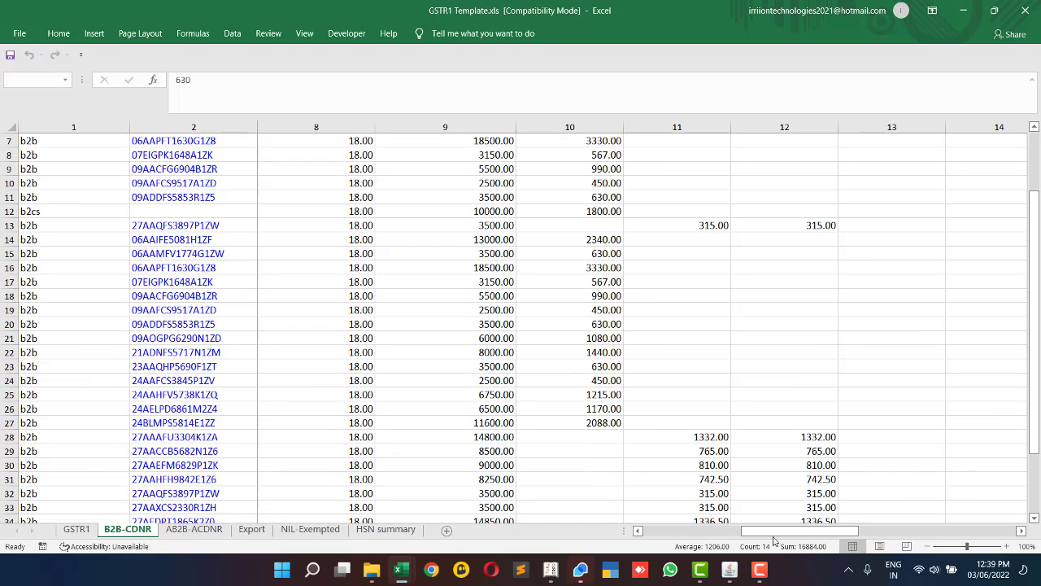
pyautogui.moveTo(755, 537); pyautogui.dragTo(651, 537)
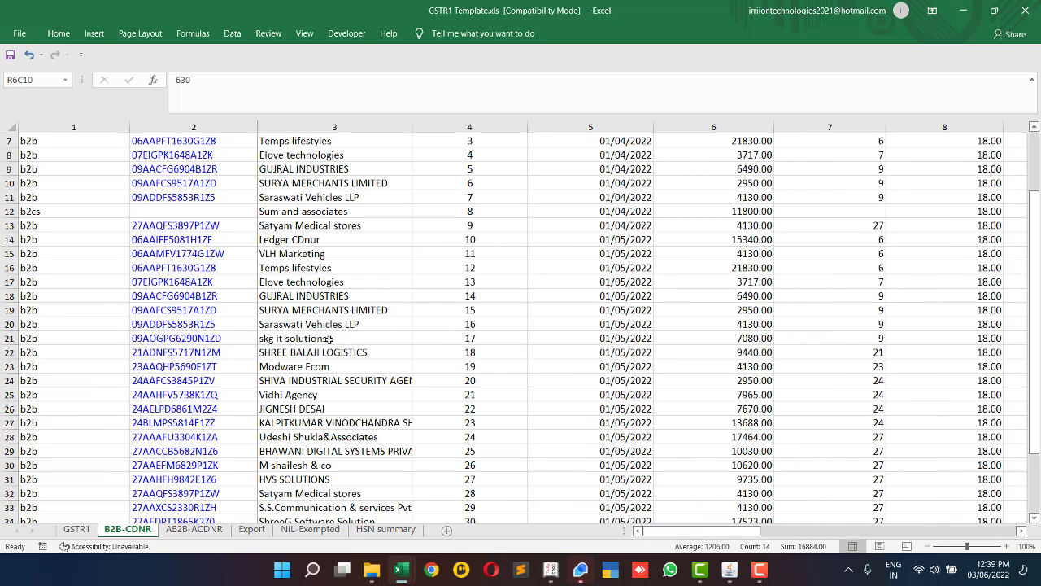
pyautogui.scroll(2, 237, 345)
pyautogui.click(410, 406)
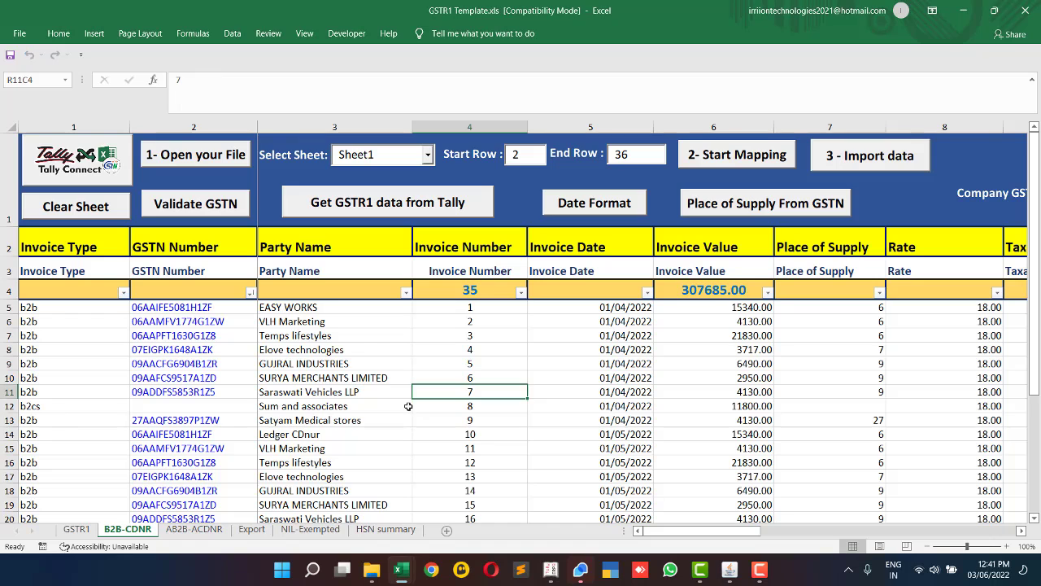
pyautogui.press('Right')
pyautogui.press('Right')
pyautogui.press('Right')
pyautogui.press('Right')
pyautogui.press('Right')
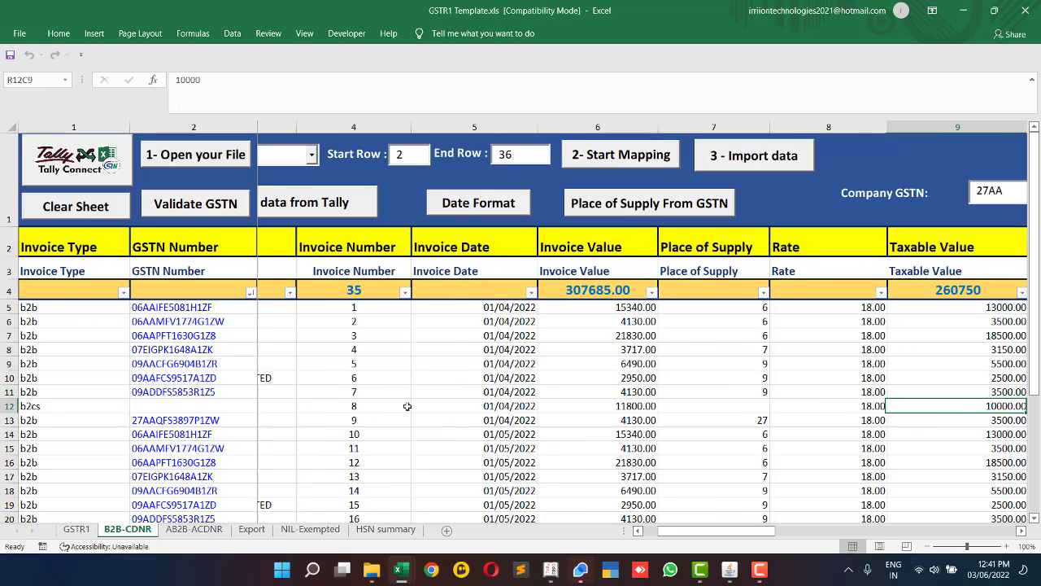
pyautogui.press('Right')
pyautogui.press('Right')
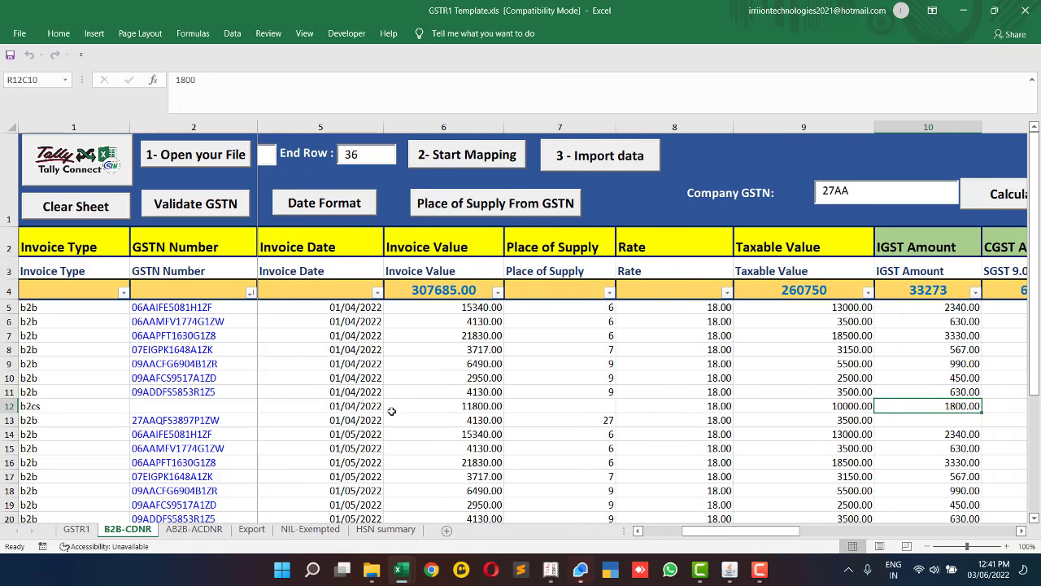
# - Open the GSTR1 summary sheet and examine its totals by invoice type
pyautogui.click(88, 530)
pyautogui.moveTo(116, 334); pyautogui.dragTo(713, 493)
pyautogui.scroll(2, 595, 438)
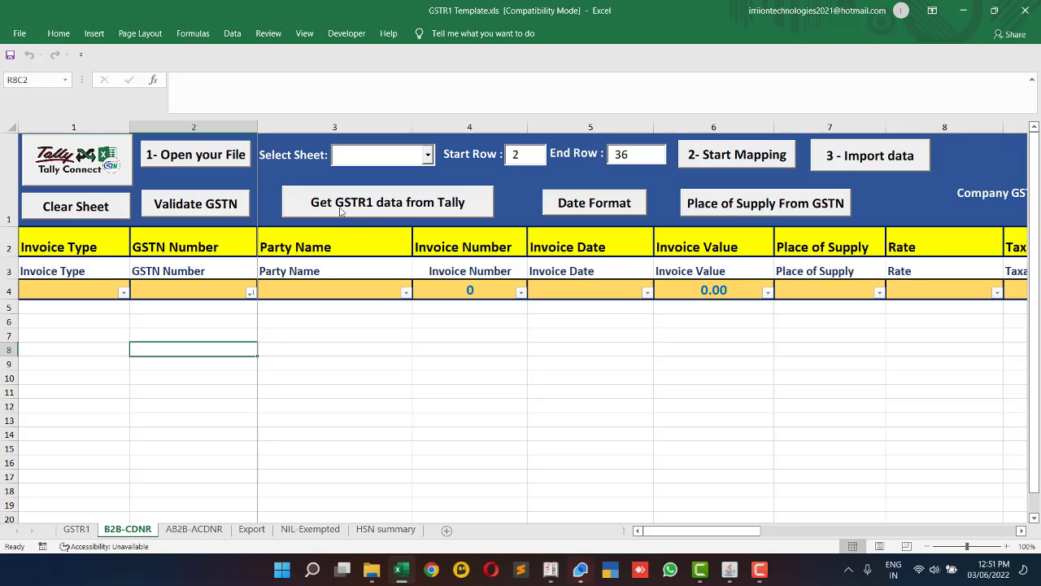
# - Switch to Tally.ERP 9 and examine the 1-May-2022 vouchers in the Day Book of IRRIION TECHNOLOGIES
pyautogui.click(551, 570)
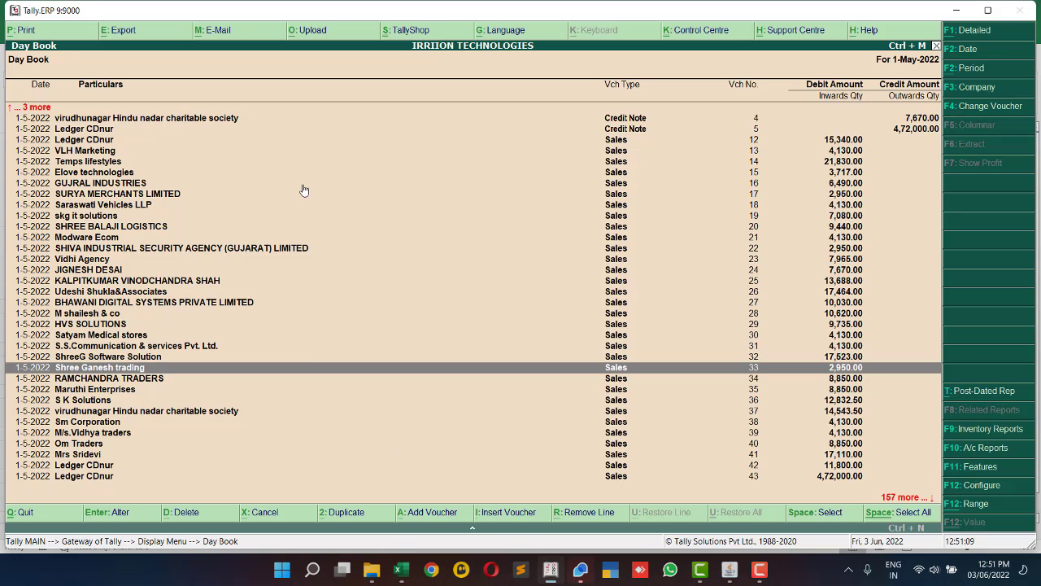
pyautogui.press('Escape')
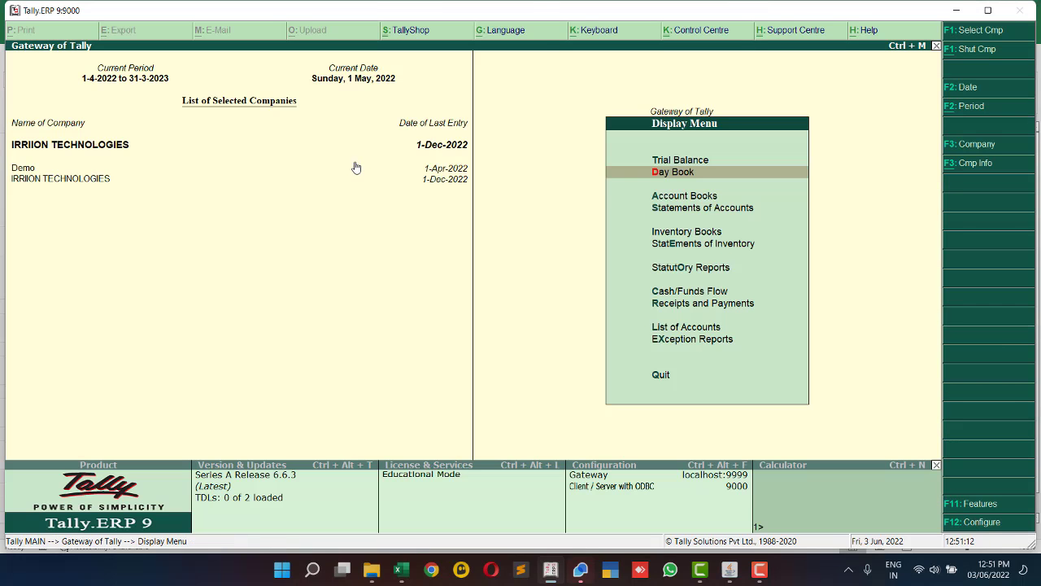
pyautogui.press('Return')
pyautogui.press('Down')
pyautogui.press('Down')
pyautogui.press('Down')
pyautogui.press('Down')
pyautogui.press('Down')
pyautogui.press('Down')
pyautogui.press('Down')
pyautogui.press('Down')
pyautogui.press('Down')
pyautogui.press('Down')
pyautogui.press('Down')
pyautogui.press('Down')
pyautogui.press('Down')
pyautogui.press('Down')
pyautogui.press('Down')
pyautogui.press('Down')
pyautogui.press('Down')
pyautogui.press('Down')
pyautogui.press('Down')
pyautogui.press('Down')
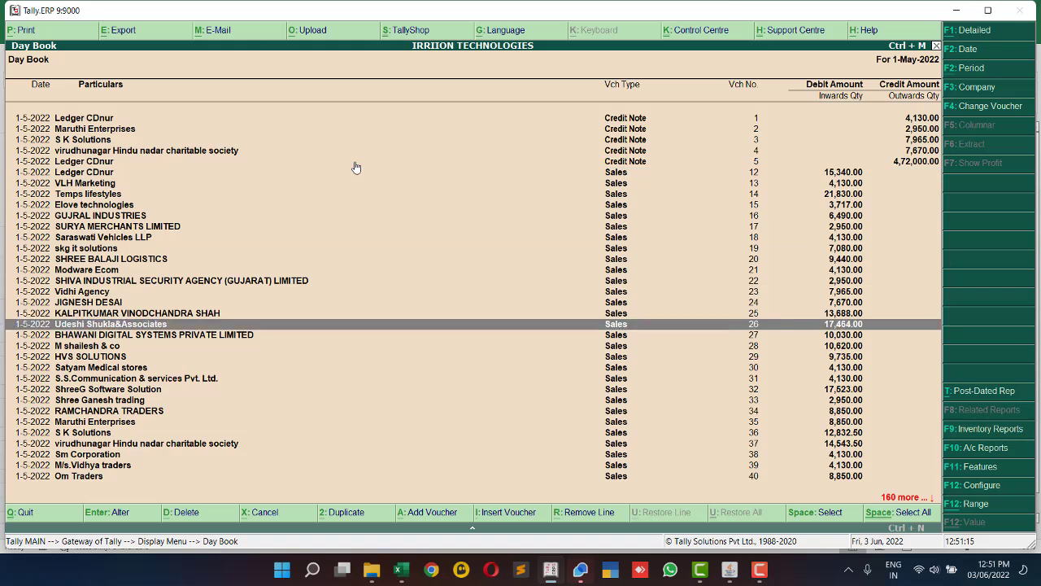
pyautogui.press('Down')
pyautogui.press('Down')
pyautogui.press('Down')
pyautogui.press('Down')
pyautogui.press('Down')
pyautogui.press('Down')
pyautogui.press('Down')
pyautogui.press('Down')
pyautogui.press('Down')
pyautogui.press('Down')
pyautogui.press('Down')
pyautogui.press('Down')
pyautogui.press('Down')
pyautogui.press('Down')
pyautogui.press('Down')
pyautogui.press('Down')
pyautogui.press('Down')
pyautogui.press('Down')
pyautogui.press('Down')
pyautogui.press('Down')
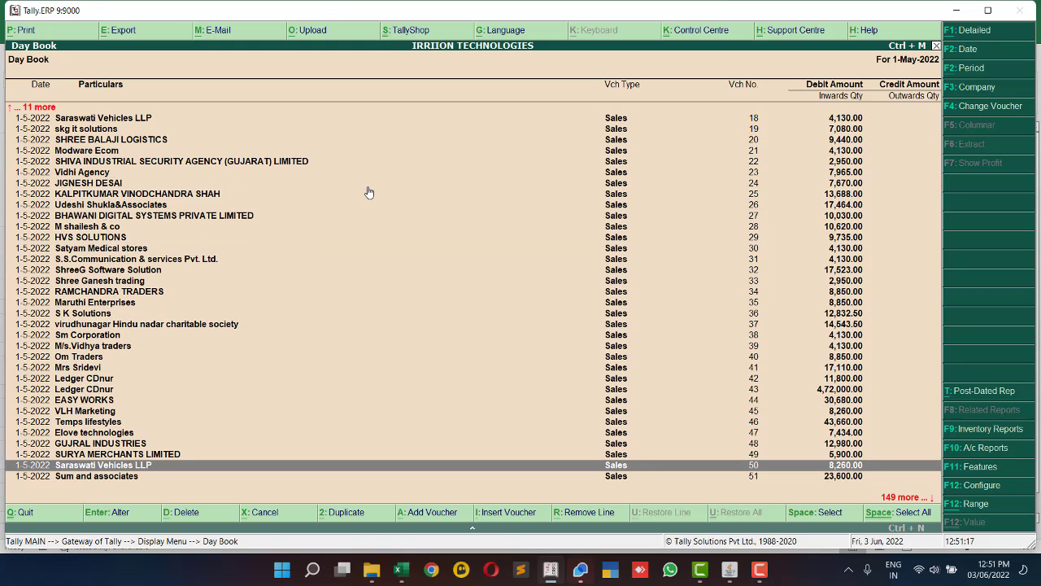
# - Switch back to the Excel template and start getting GSTR1 data from Tally with IRRIION TECHNOLOGIES as the company
pyautogui.click(405, 569)
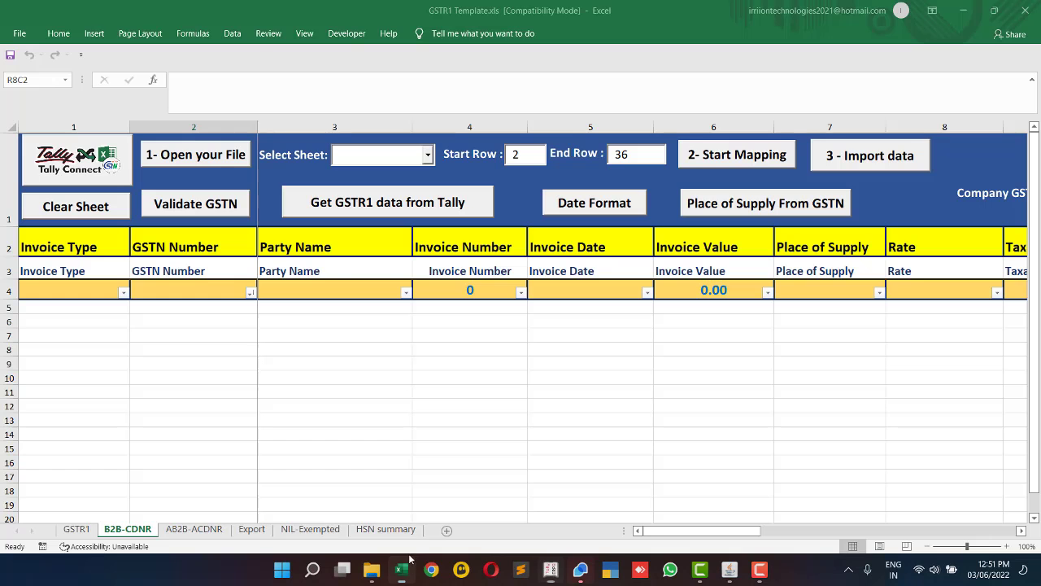
pyautogui.click(373, 334)
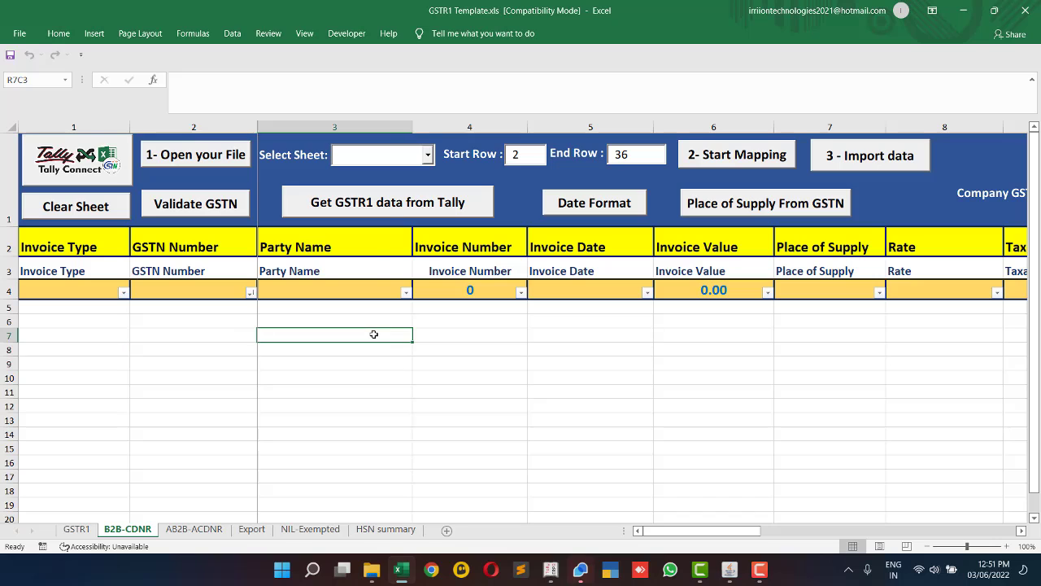
pyautogui.click(387, 208)
pyautogui.click(603, 193)
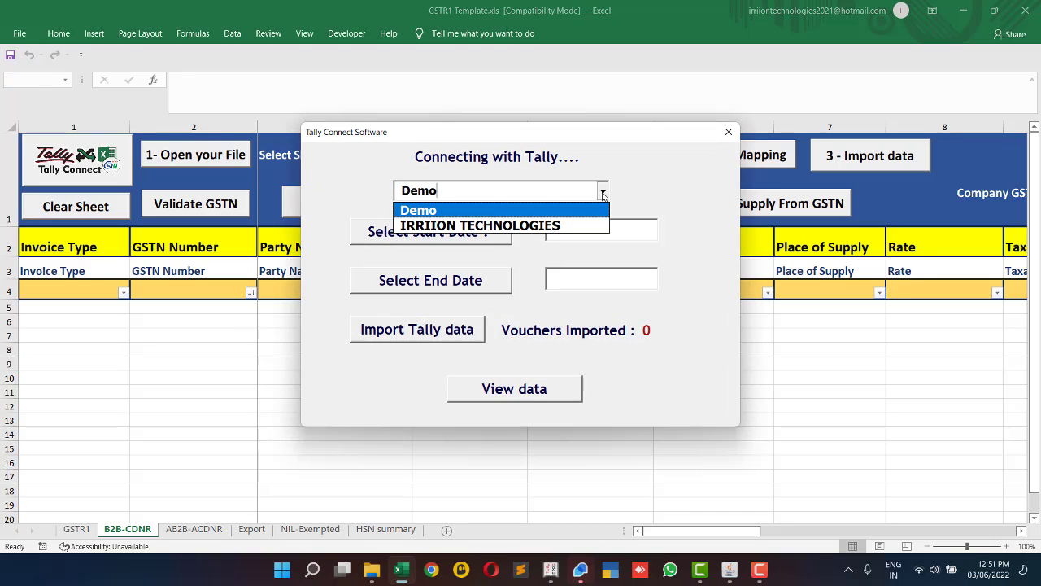
pyautogui.click(561, 225)
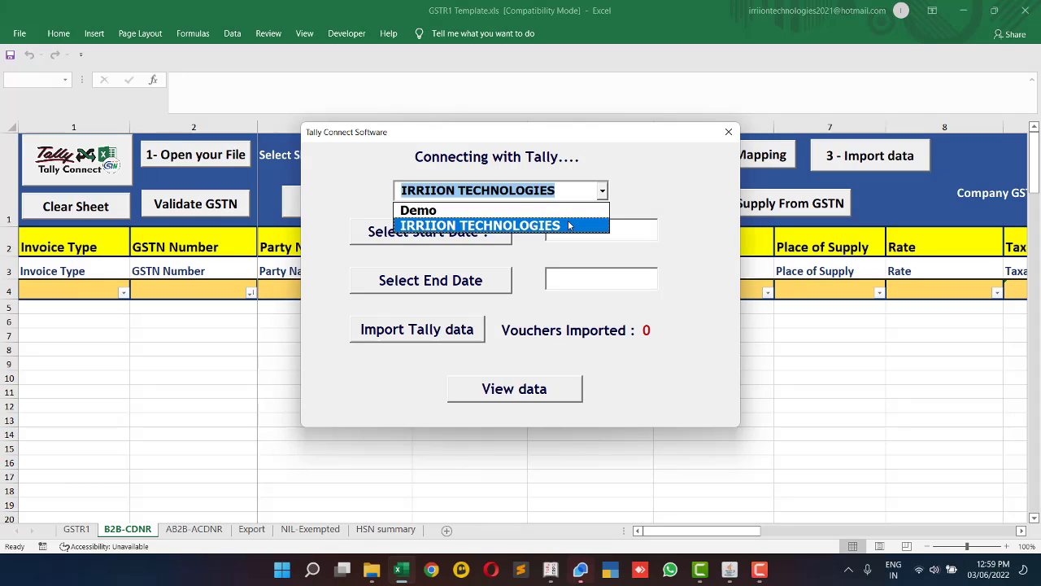
# - Import the Tally vouchers with both start and end date set to 2022/05/01 and view the imported data
pyautogui.click(492, 233)
pyautogui.click(475, 227)
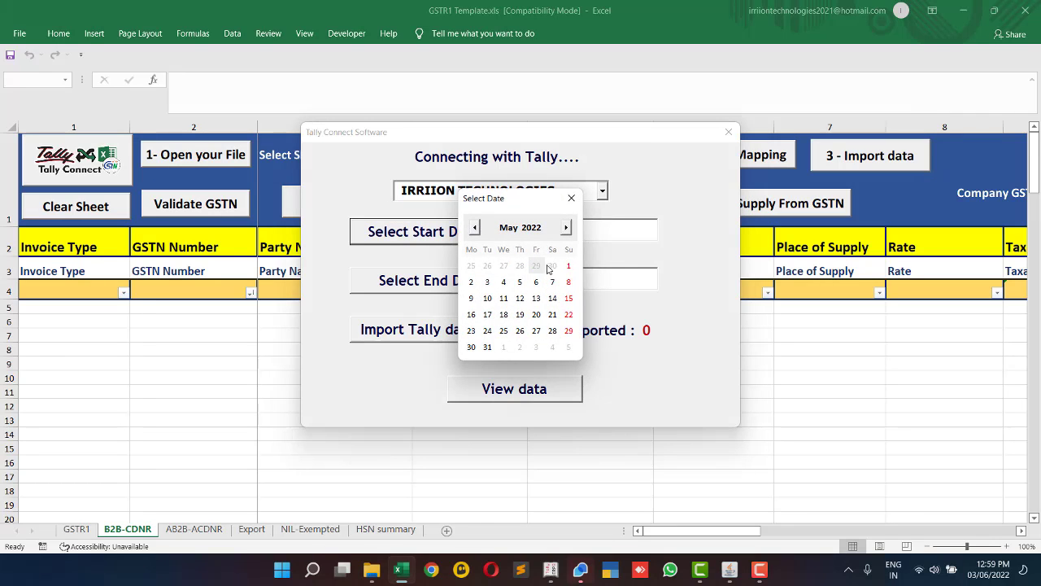
pyautogui.click(568, 266)
pyautogui.click(496, 281)
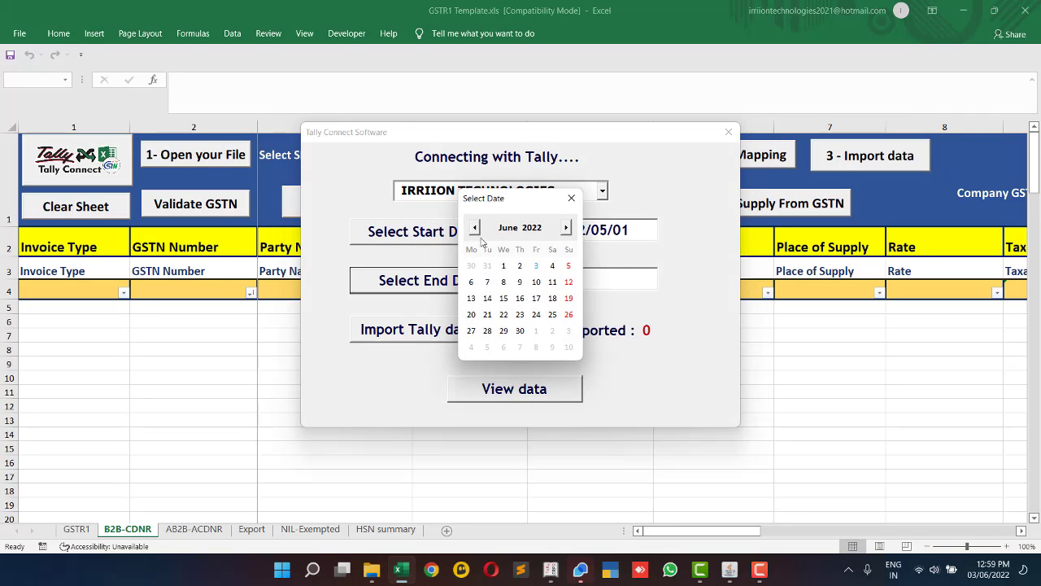
pyautogui.click(475, 227)
pyautogui.click(569, 266)
pyautogui.click(438, 334)
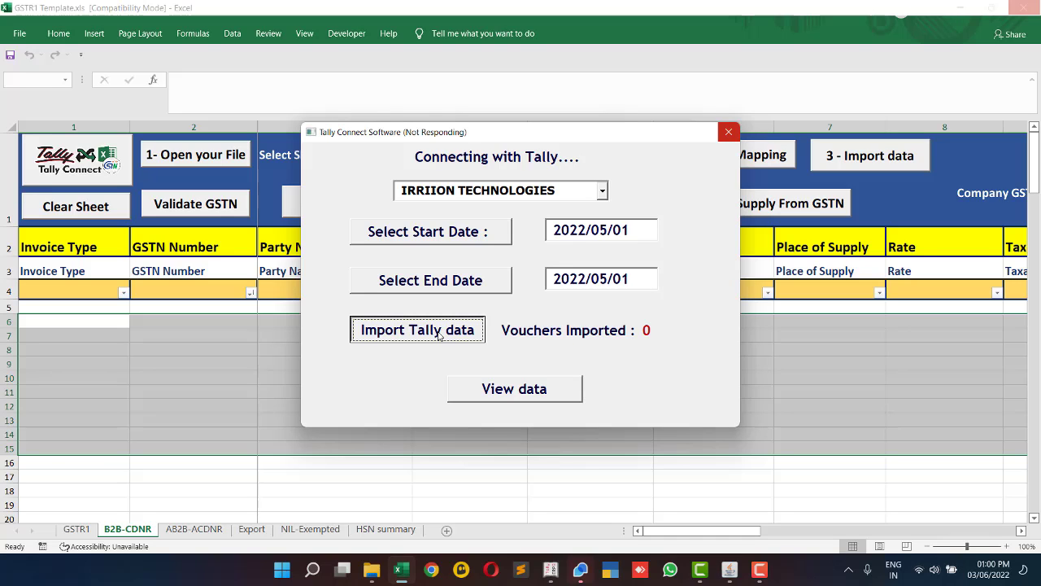
pyautogui.click(518, 389)
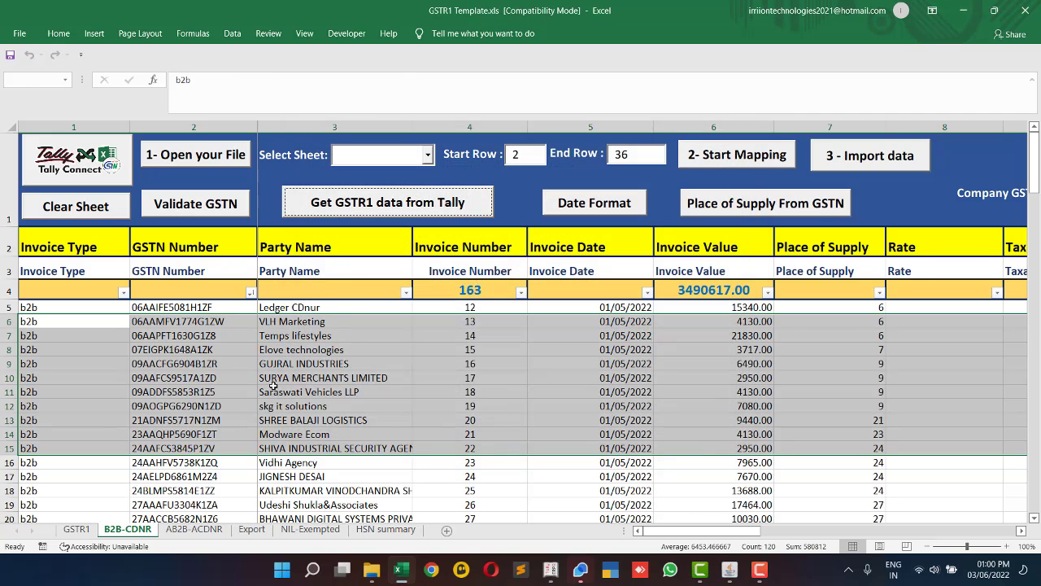
# - Examine the imported Tally rows in B2B-CDNR and the totals by invoice type on the GSTR1 sheet
pyautogui.moveTo(163, 335); pyautogui.dragTo(801, 435)
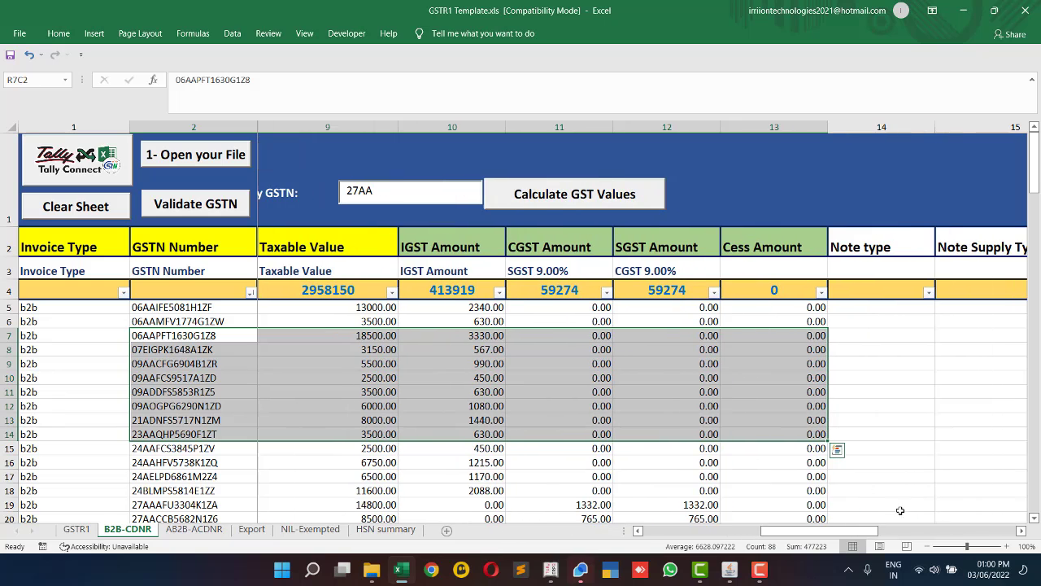
pyautogui.moveTo(842, 532); pyautogui.dragTo(471, 531)
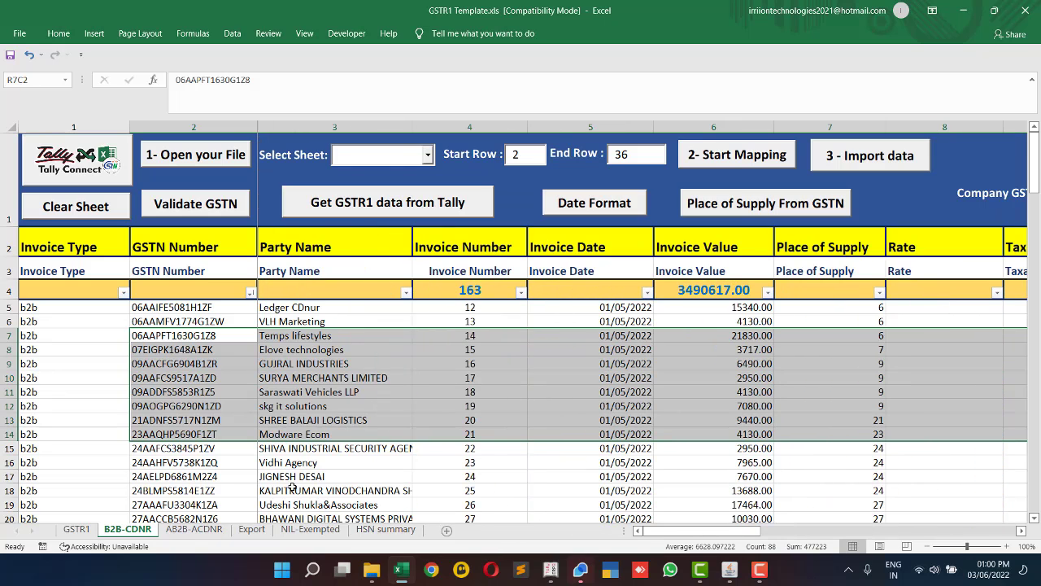
pyautogui.click(77, 485)
pyautogui.click(77, 529)
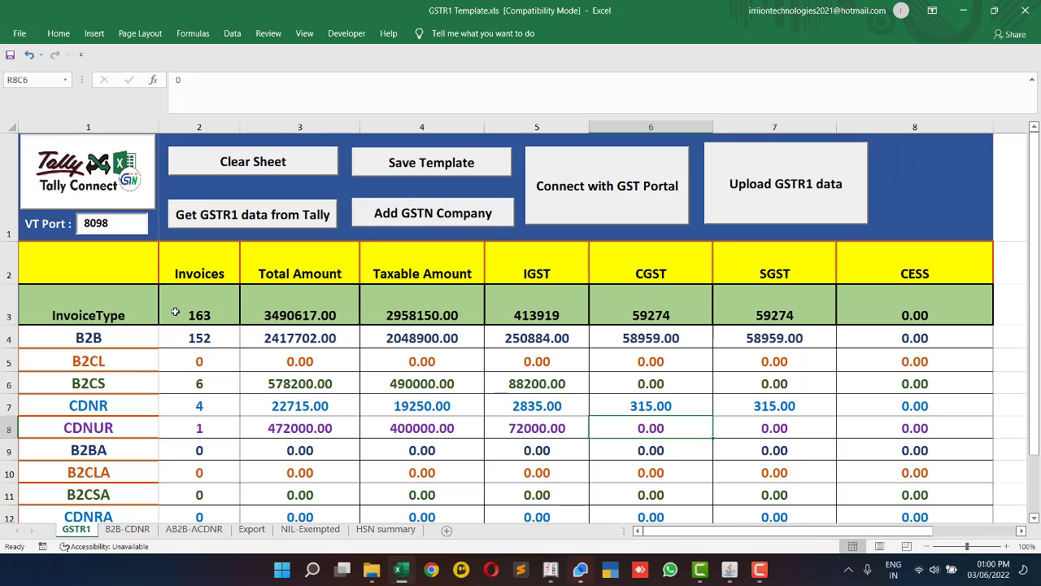
pyautogui.moveTo(126, 340); pyautogui.dragTo(383, 449)
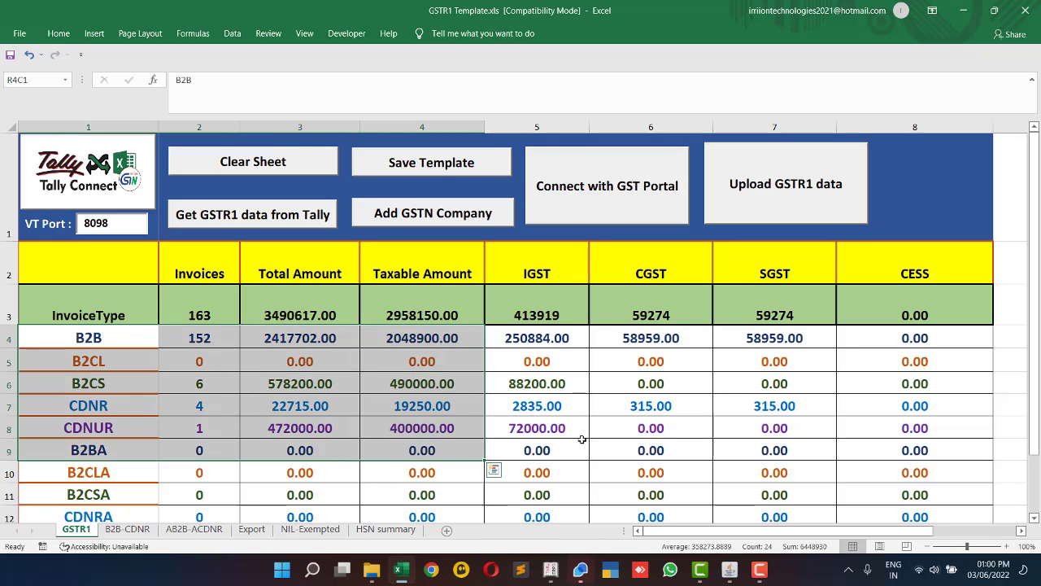
pyautogui.click(582, 440)
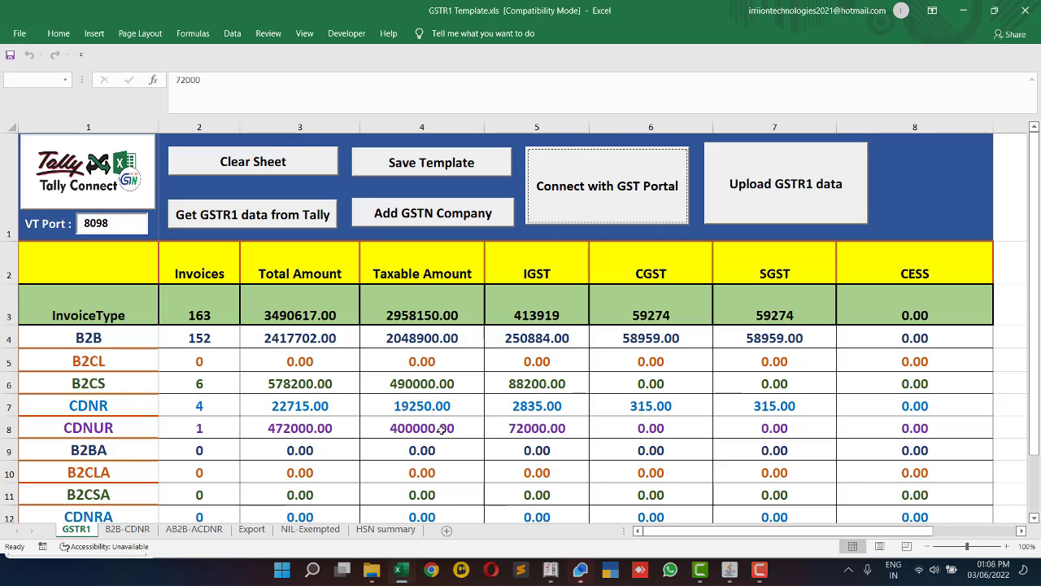
# - View the fields of the Add GSTN Company form and close it without adding a company
pyautogui.click(454, 227)
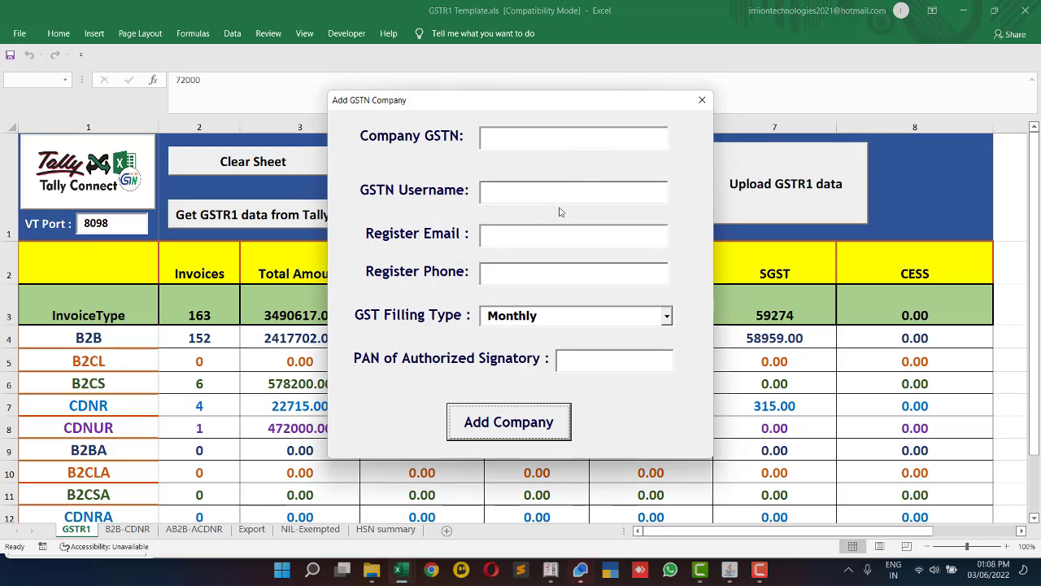
pyautogui.click(545, 148)
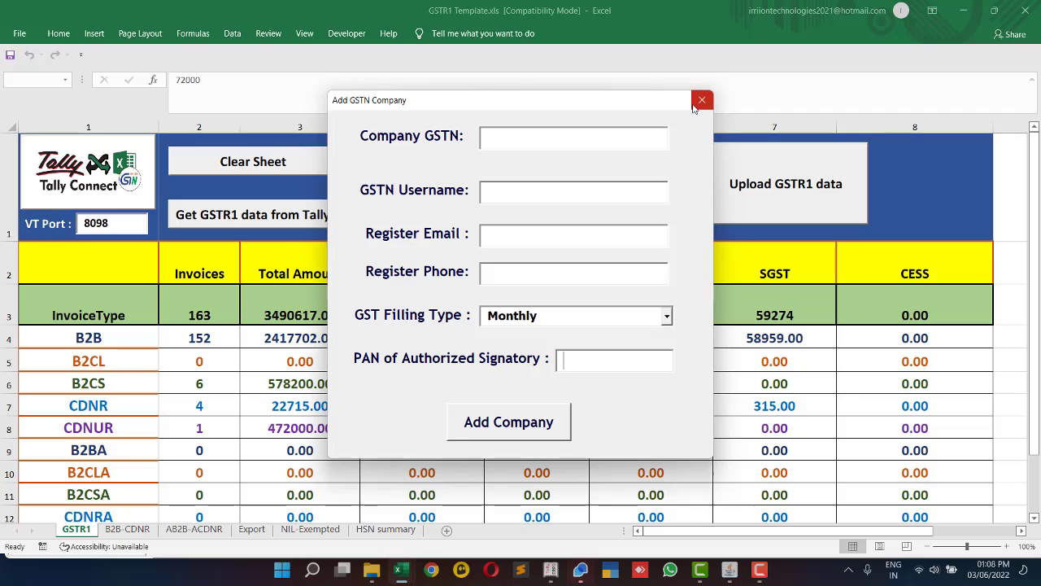
pyautogui.click(702, 101)
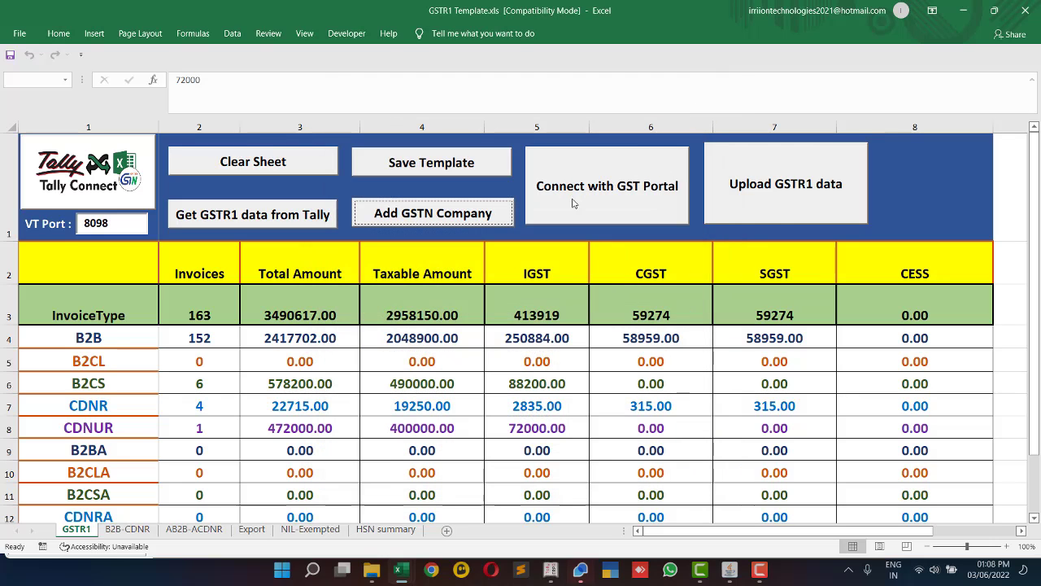
# - Request an OTP for the company's GSTN to connect with the GST portal, enter the OTP code and close the verification dialog
pyautogui.click(571, 204)
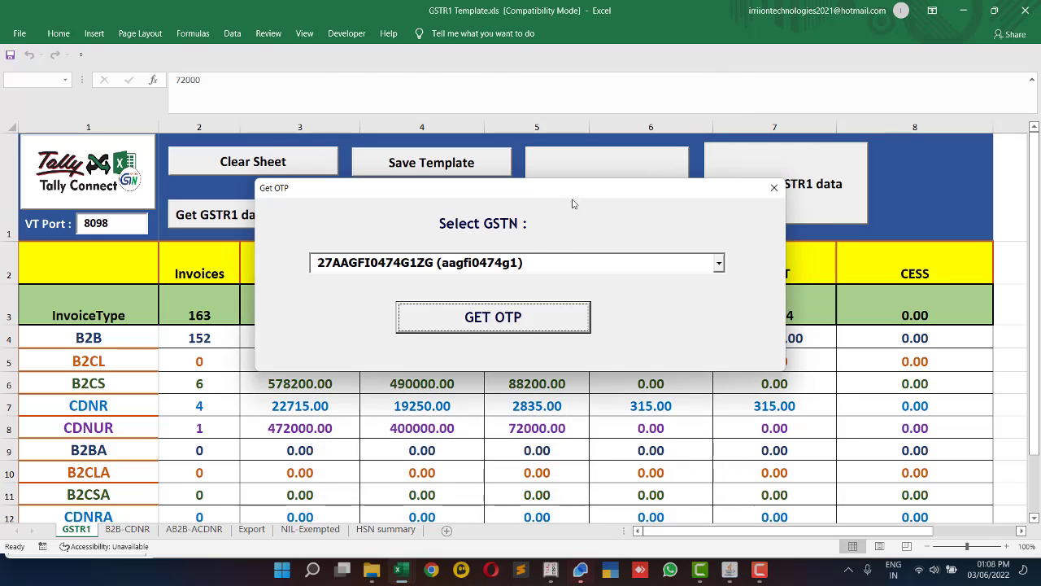
pyautogui.click(720, 265)
pyautogui.click(719, 266)
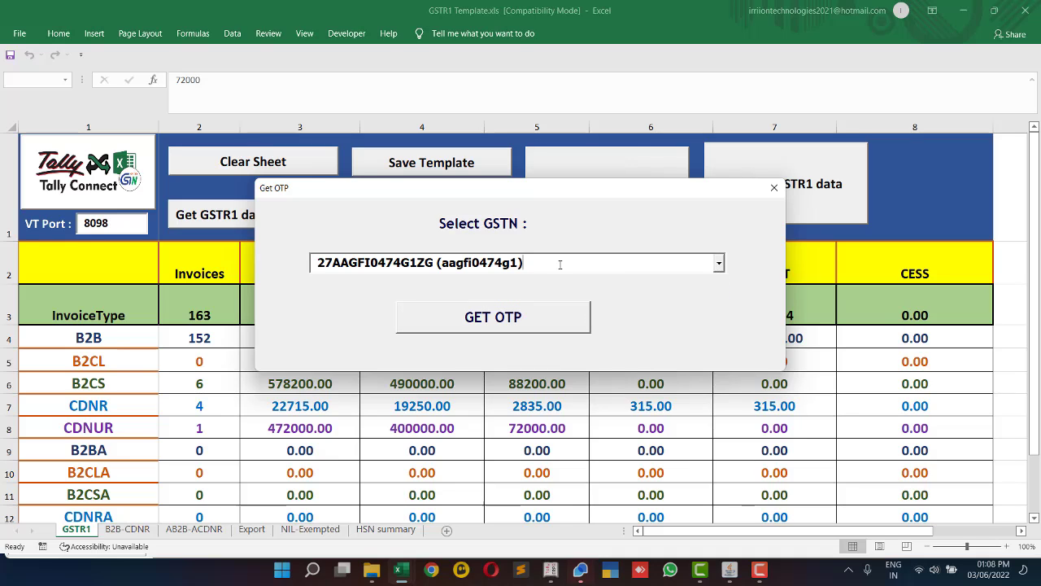
pyautogui.click(545, 330)
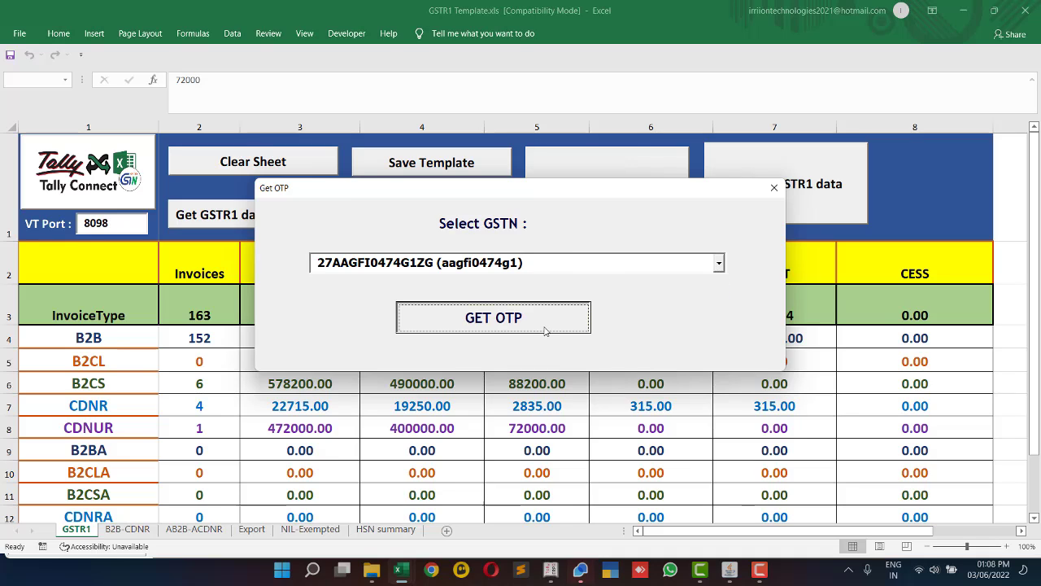
pyautogui.click(563, 259)
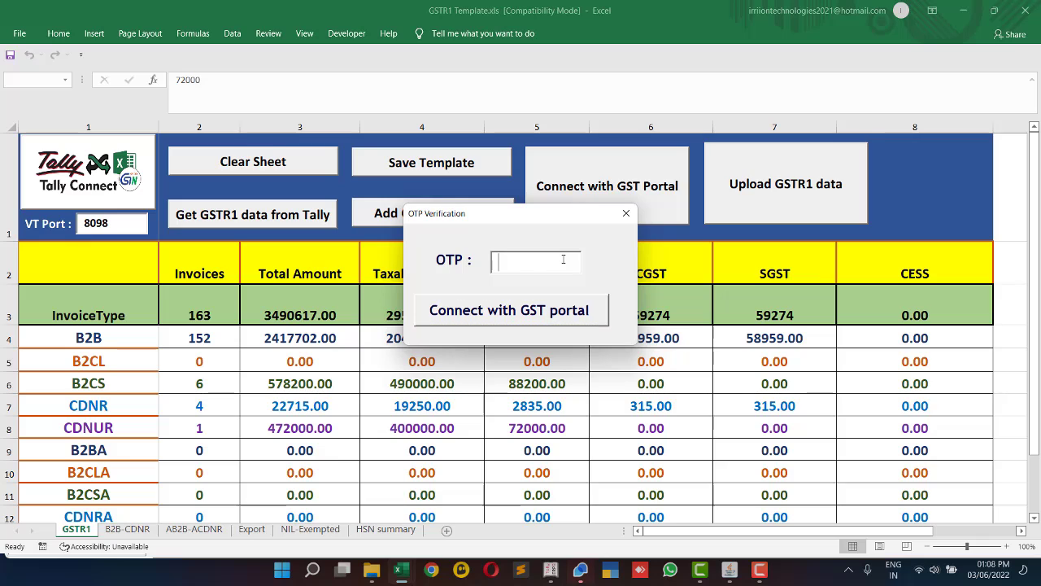
pyautogui.click(625, 216)
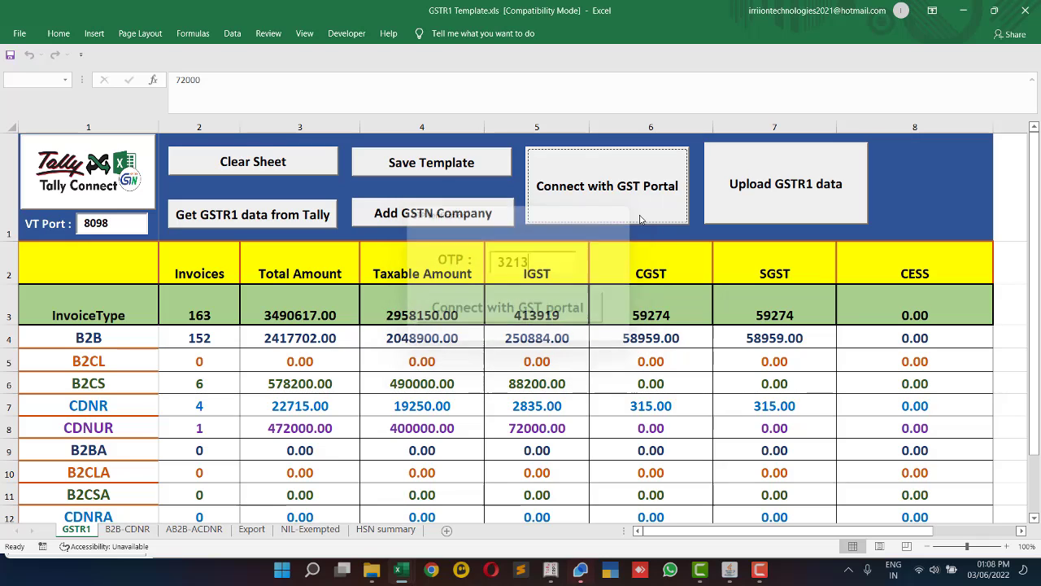
# - Upload the GSTR1 data to the GST portal for the company's GSTN with return period 052022
pyautogui.click(773, 185)
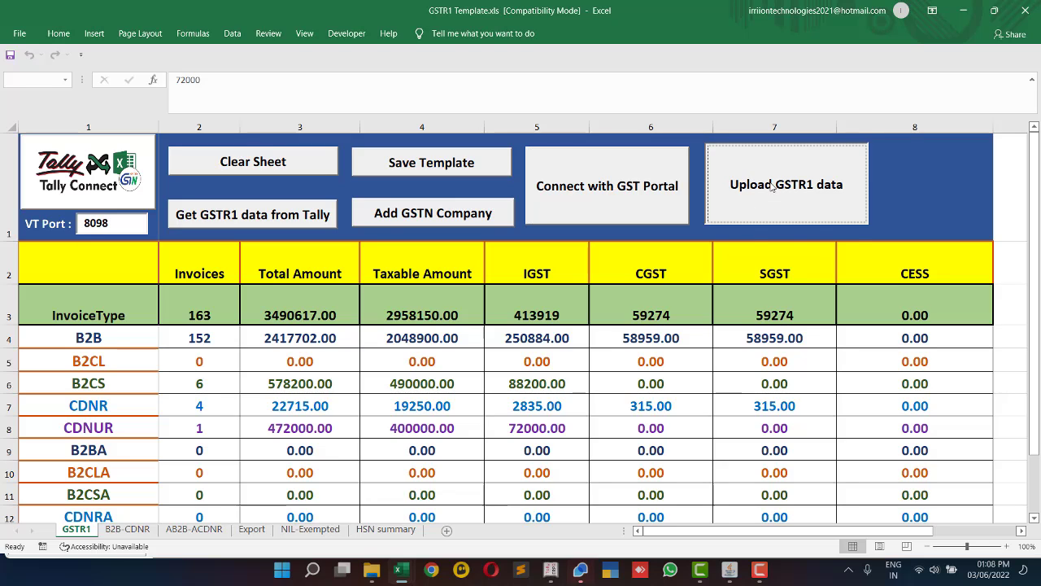
pyautogui.click(704, 207)
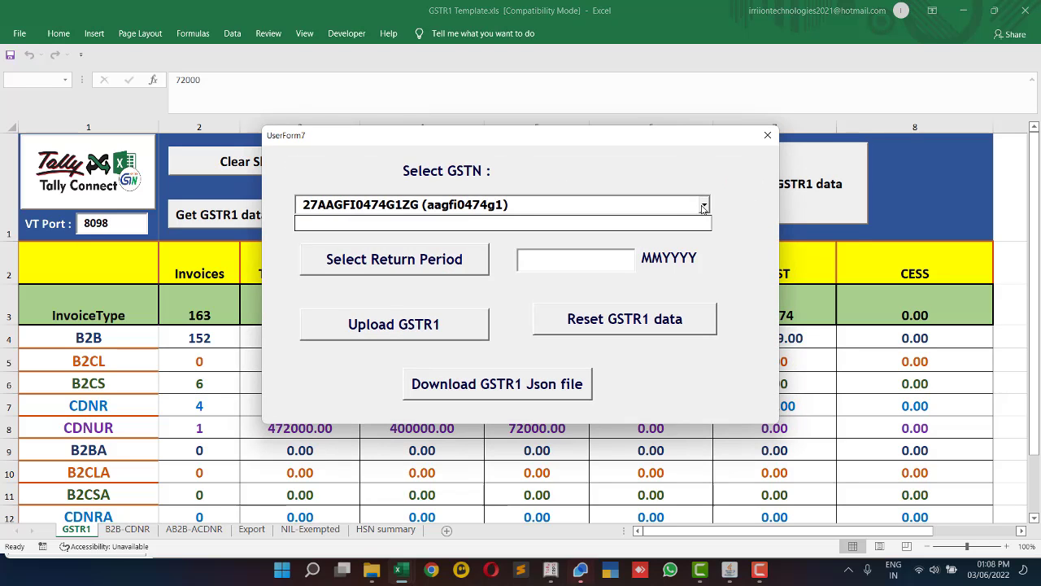
pyautogui.click(704, 207)
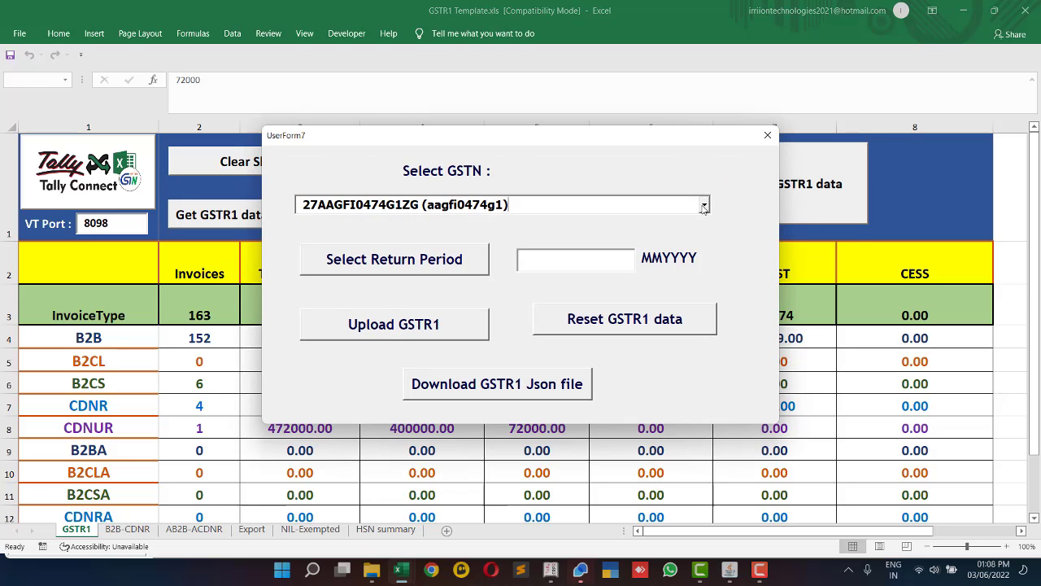
pyautogui.click(441, 269)
pyautogui.click(475, 227)
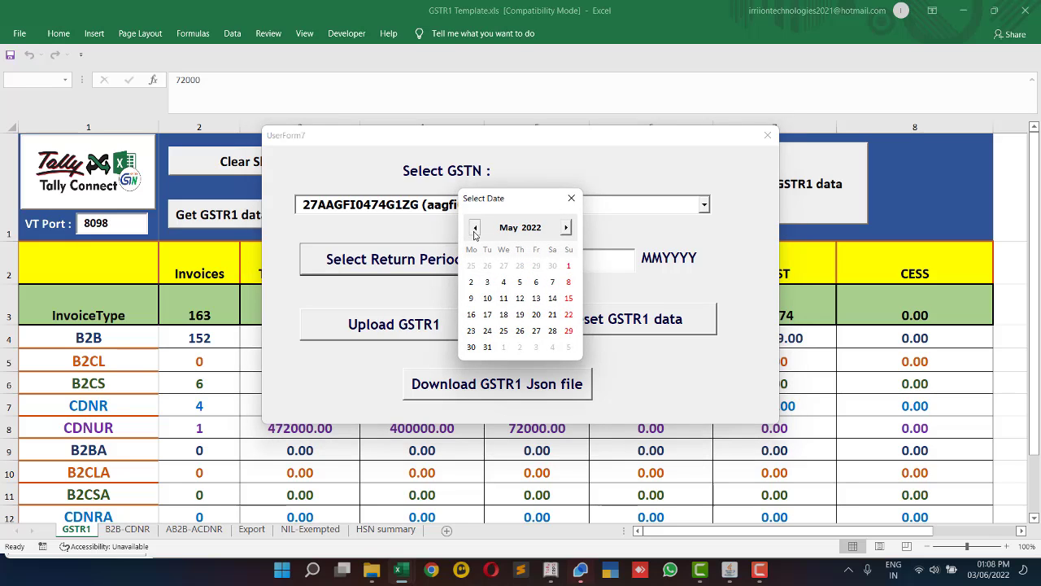
pyautogui.click(568, 266)
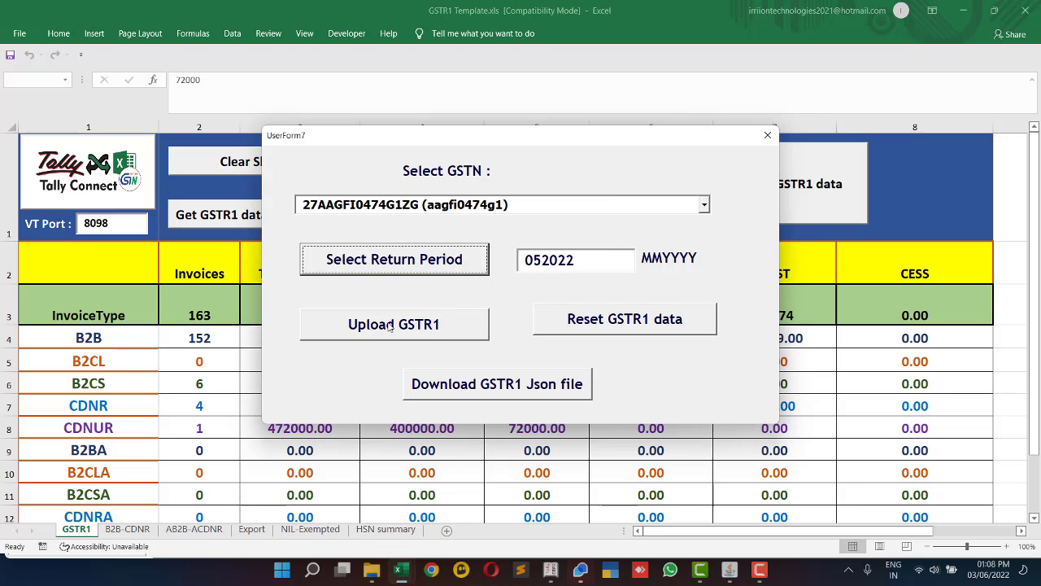
pyautogui.click(392, 326)
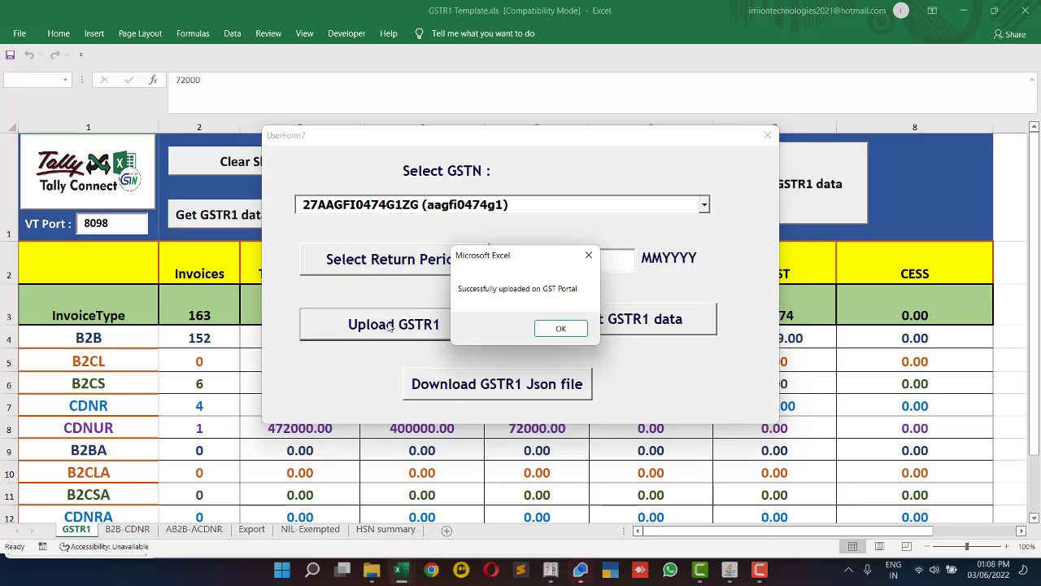
pyautogui.click(553, 332)
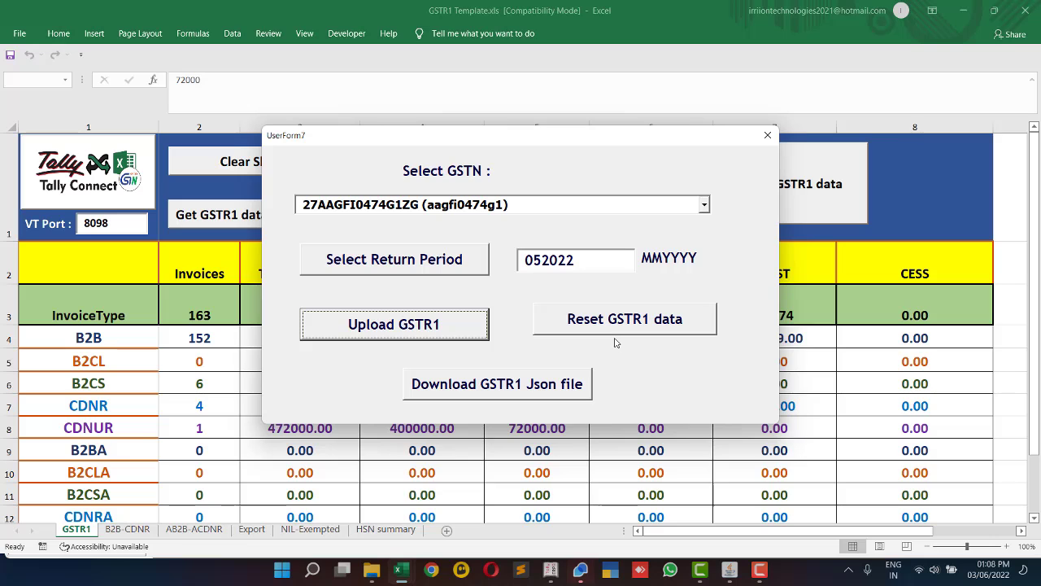
# - Download the GSTR1 Json file for the selected return period and reset the GSTR1 data
pyautogui.click(502, 389)
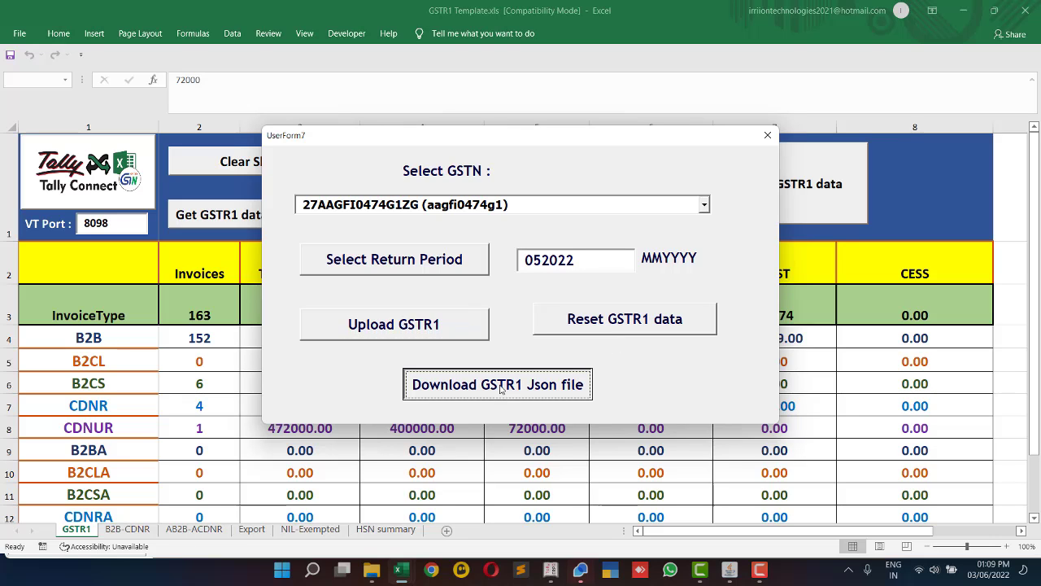
pyautogui.click(630, 326)
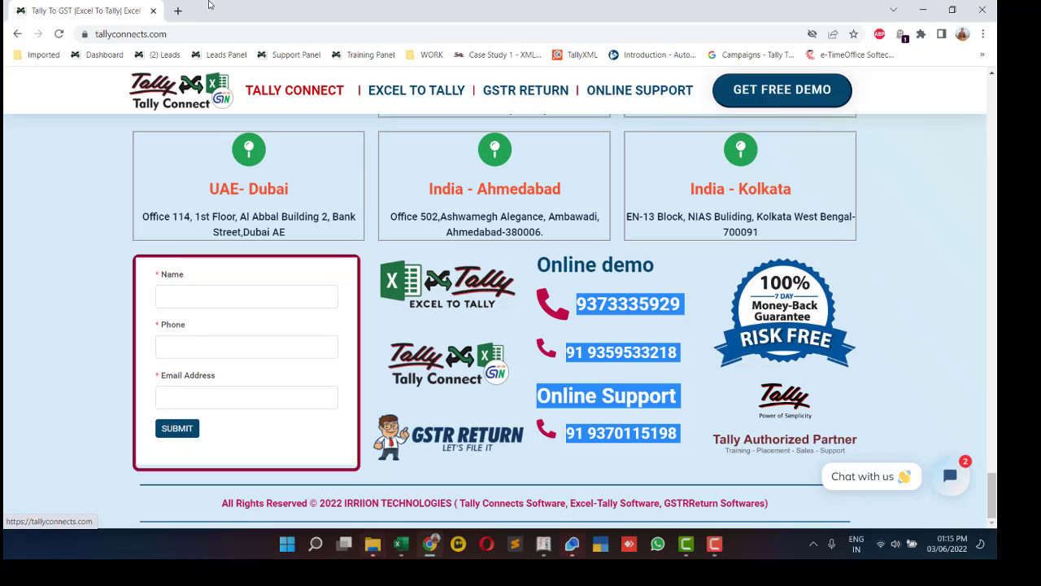
# - Switch to tallyconnects.com in the browser and view the site address and the online demo and support phone numbers
pyautogui.click(212, 37)
pyautogui.hotkey('ctrl', 'a')
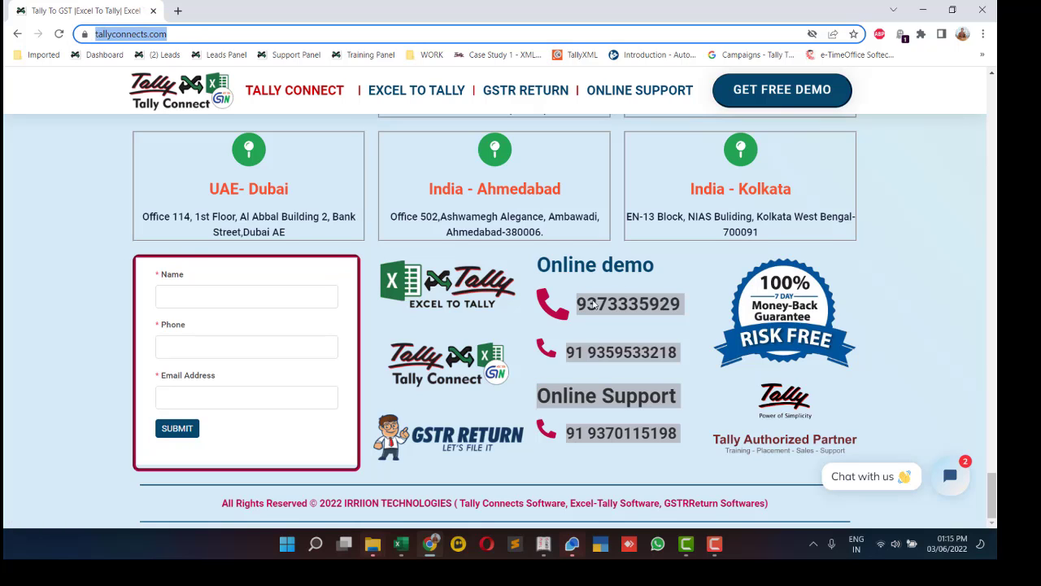
pyautogui.click(593, 304)
pyautogui.moveTo(575, 303); pyautogui.dragTo(697, 388)
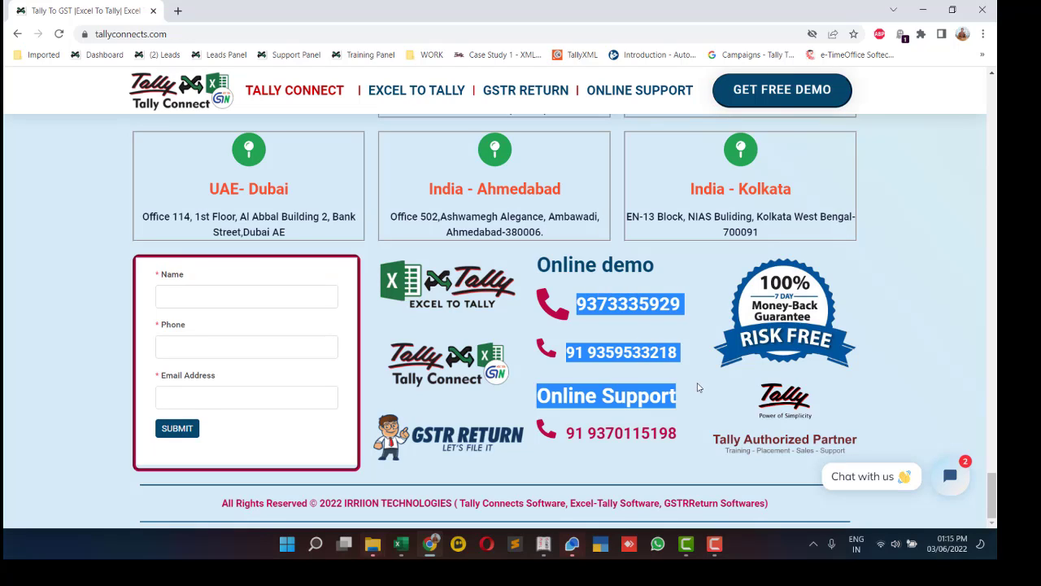
pyautogui.click(691, 438)
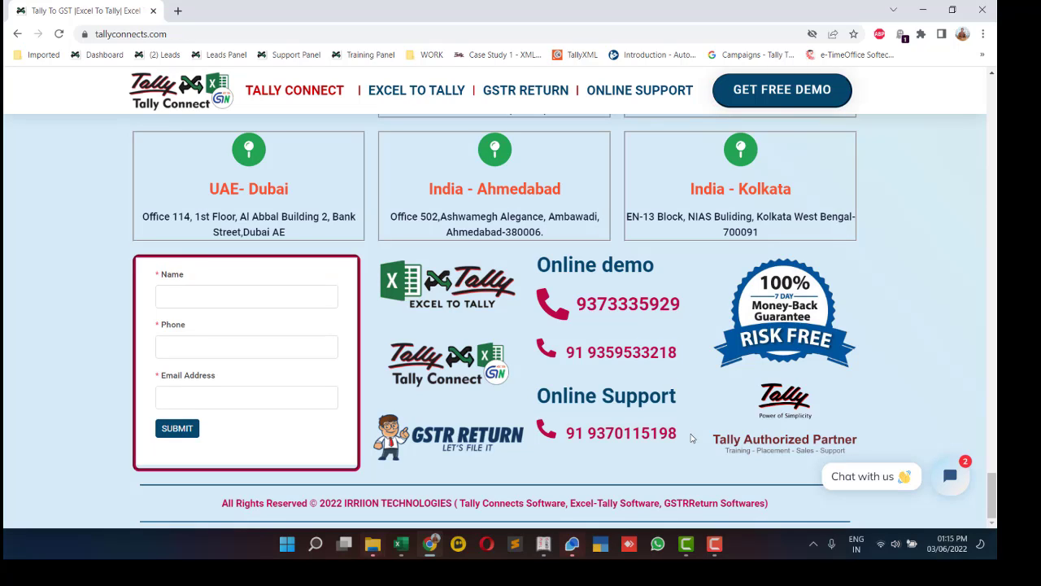